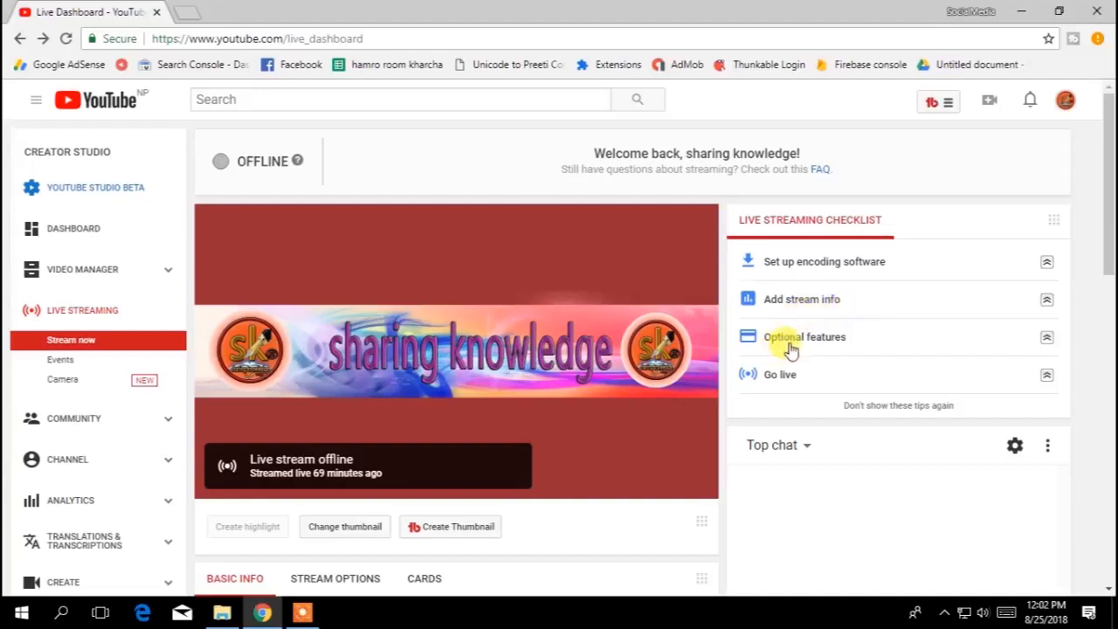
Review the live stream's basic info, covering its title, description, scheduling, category and privacy
{"action": "scroll", "coordinate": [789, 378], "scroll_direction": "down", "scroll_amount": 1}
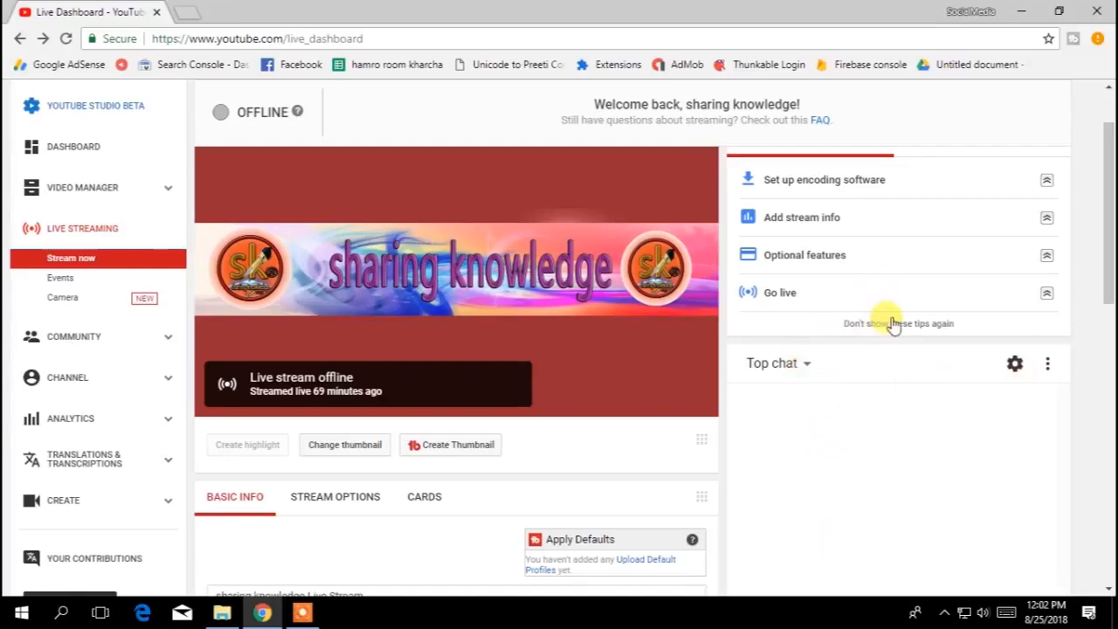
{"action": "scroll", "coordinate": [255, 500], "scroll_direction": "down", "scroll_amount": 1}
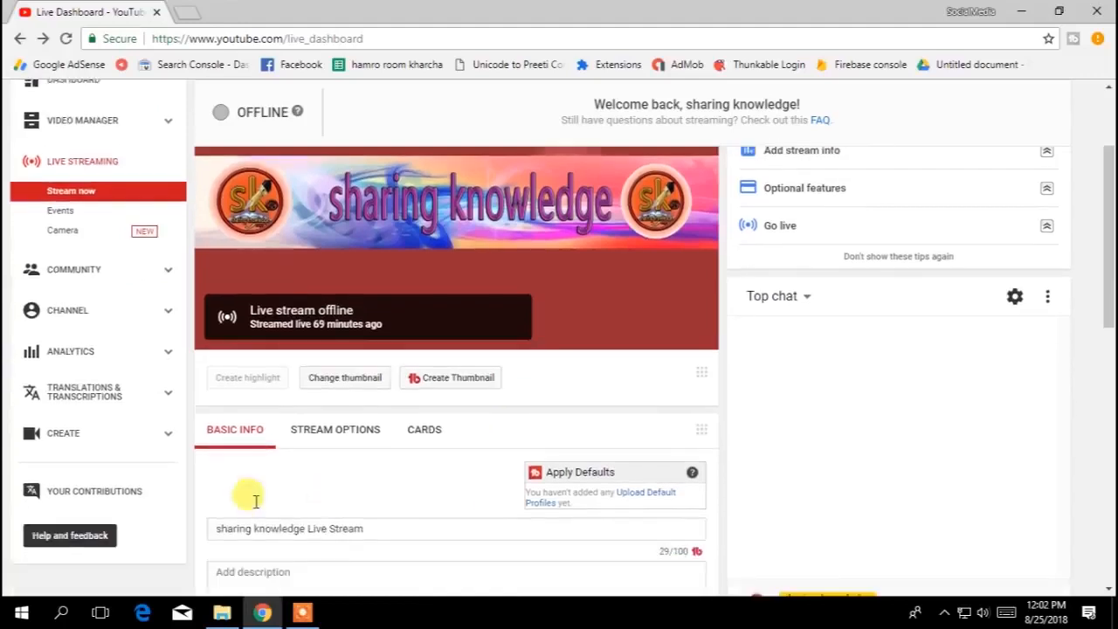
{"action": "scroll", "coordinate": [255, 500], "scroll_direction": "down", "scroll_amount": 3}
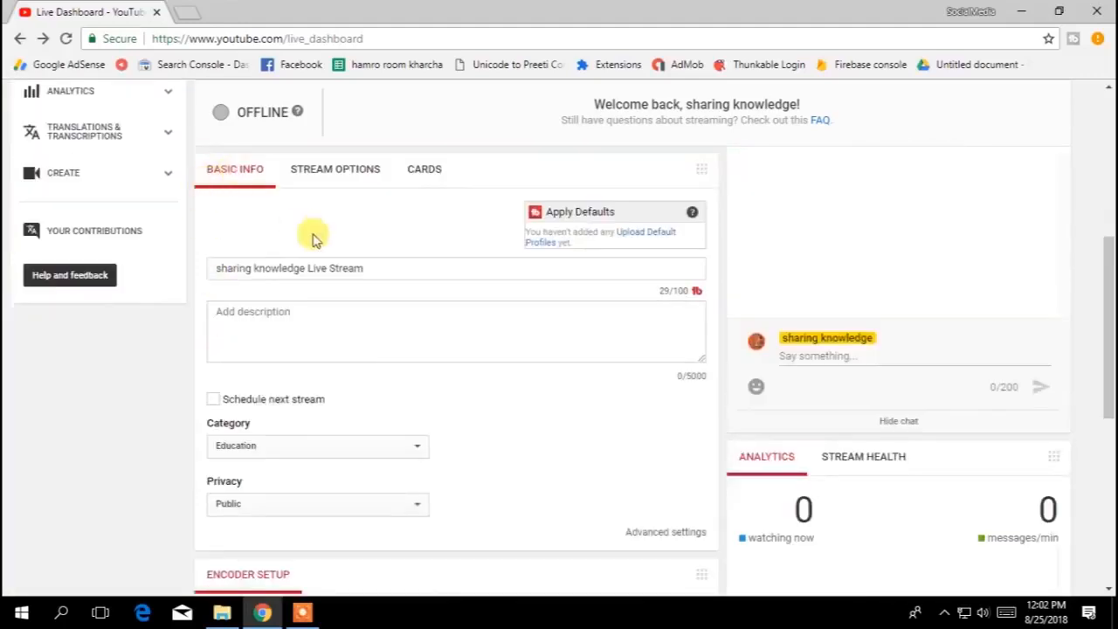
{"action": "left_click", "coordinate": [370, 272]}
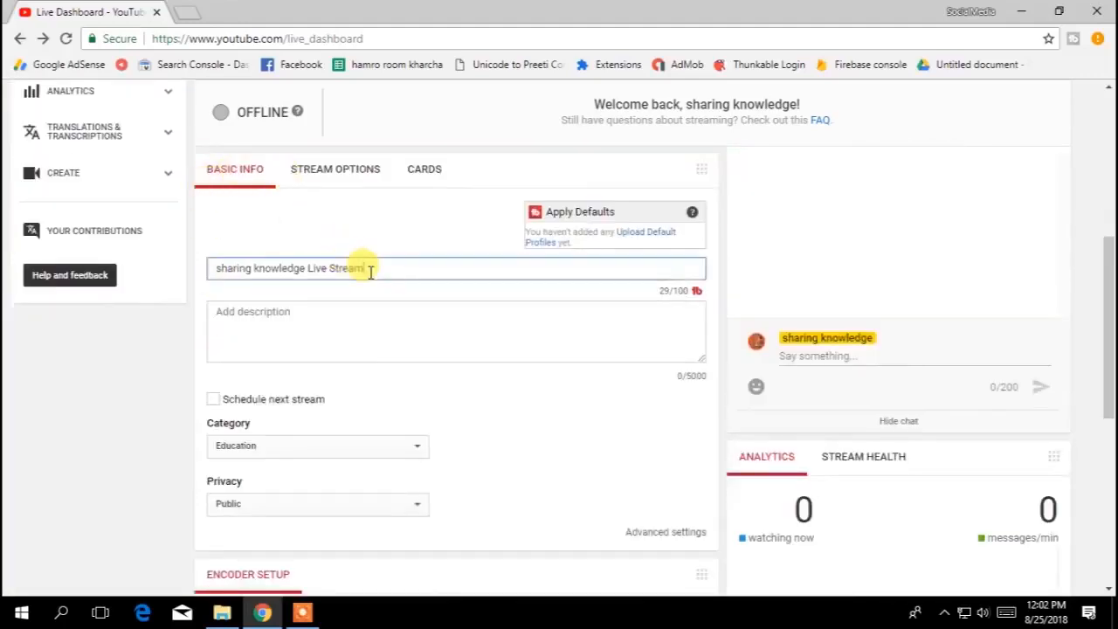
{"action": "left_click_drag", "start_coordinate": [219, 267], "coordinate": [381, 270]}
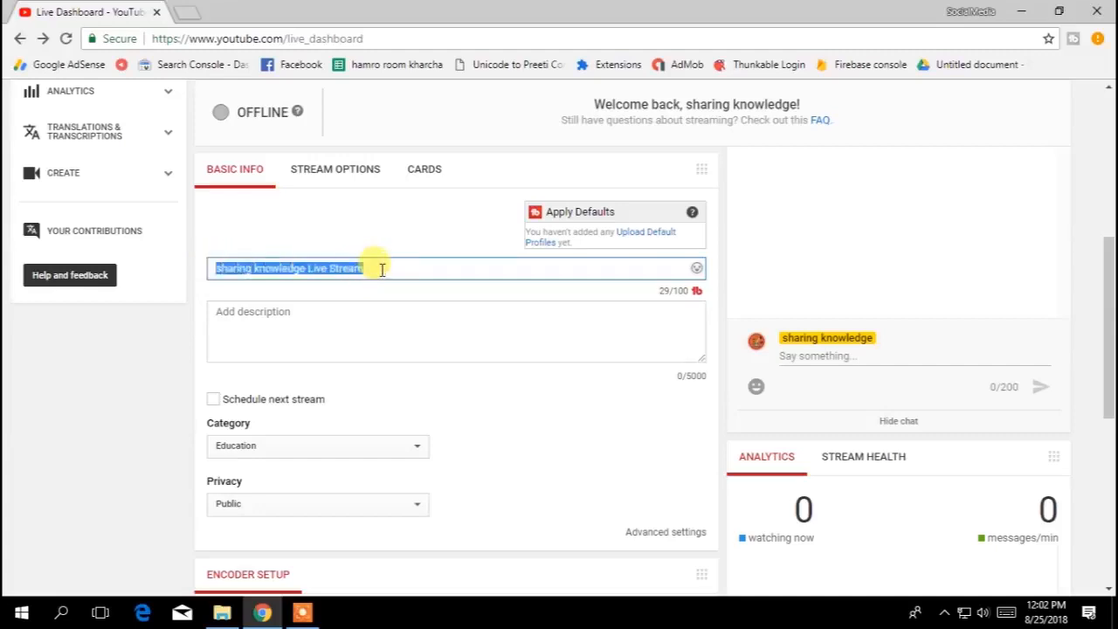
{"action": "left_click", "coordinate": [382, 270]}
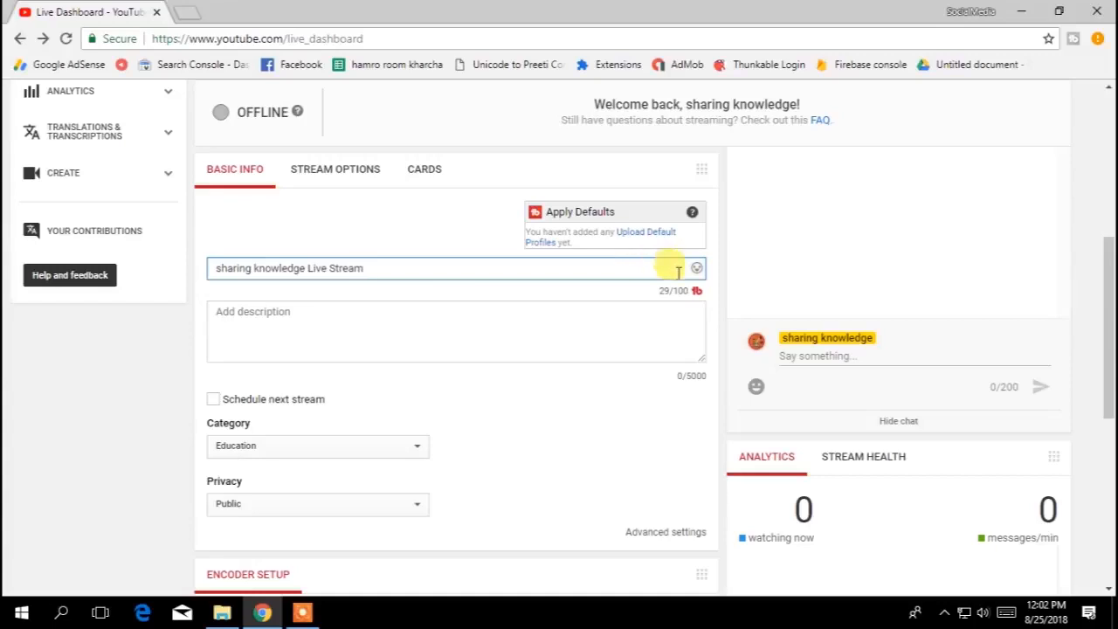
{"action": "left_click", "coordinate": [250, 340]}
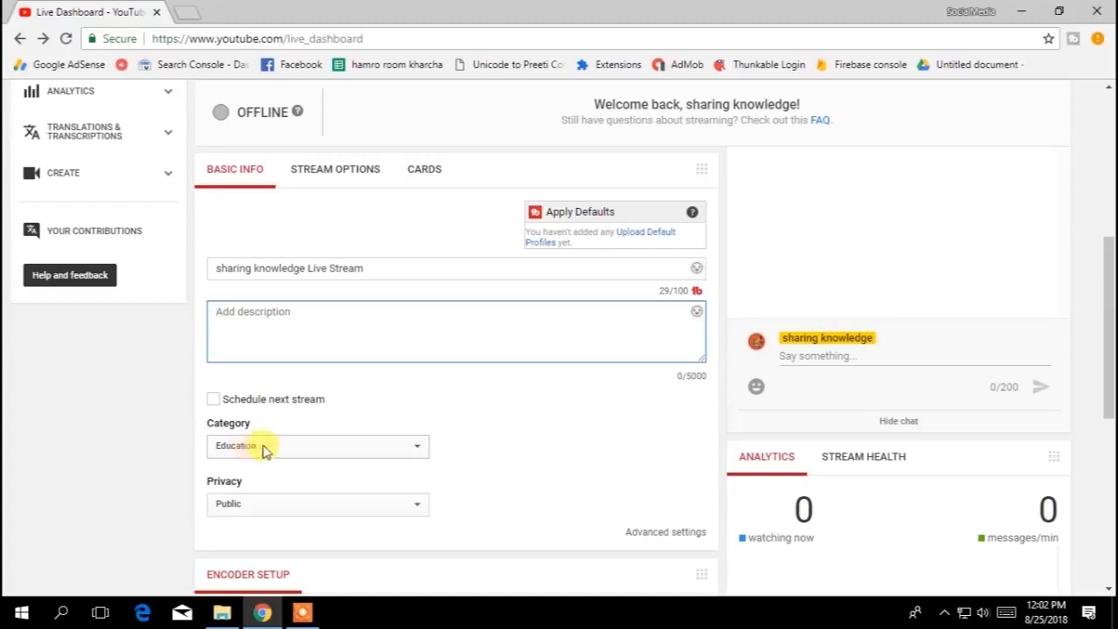
{"action": "scroll", "coordinate": [295, 461], "scroll_direction": "down", "scroll_amount": 1}
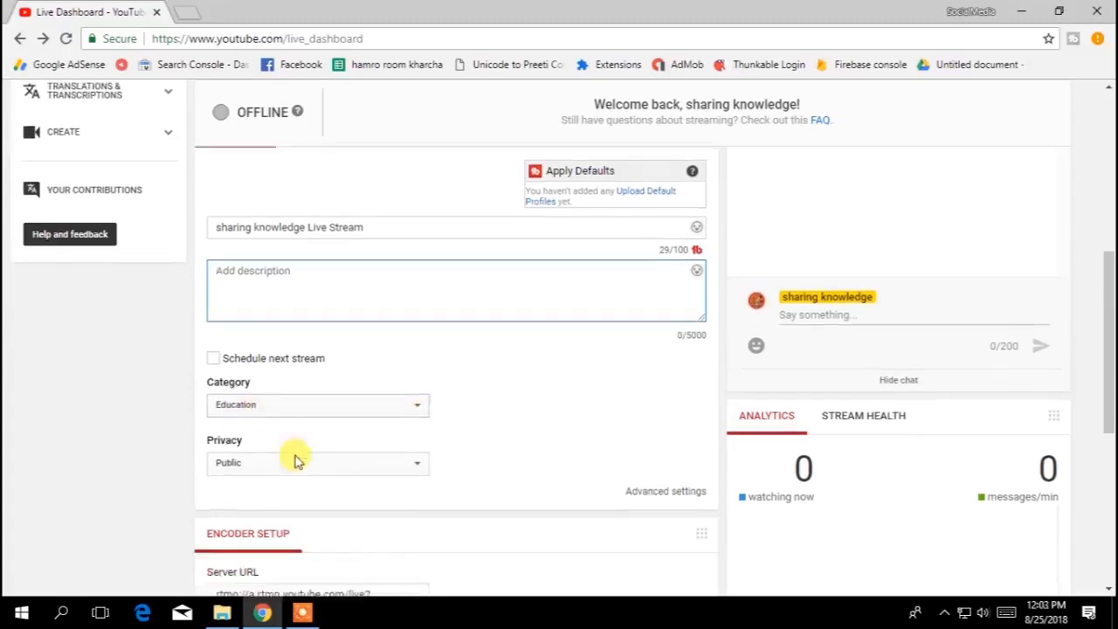
{"action": "scroll", "coordinate": [294, 460], "scroll_direction": "down", "scroll_amount": 1}
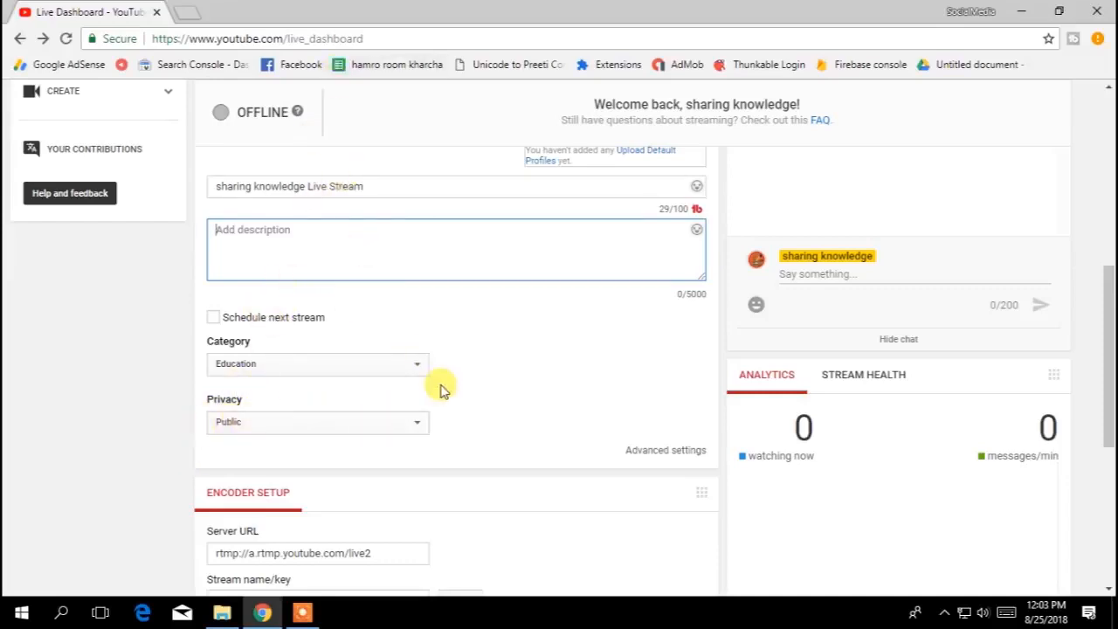
Examine the stream options for DVR, archive visibility, latency optimization and added delay
{"action": "scroll", "coordinate": [330, 461], "scroll_direction": "down", "scroll_amount": 1}
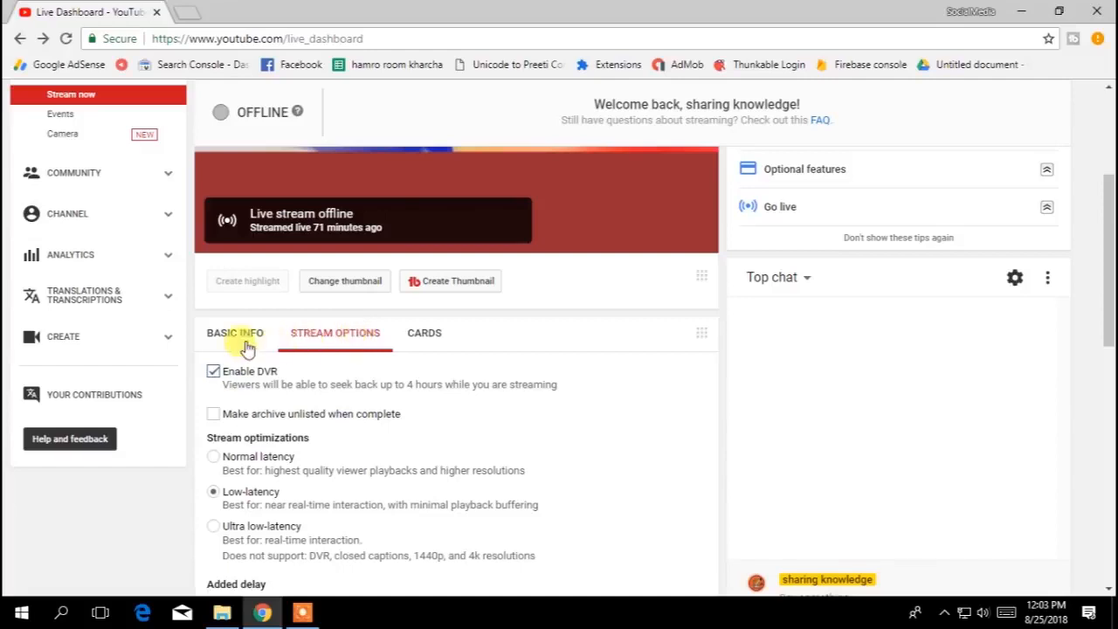
{"action": "left_click", "coordinate": [240, 340]}
{"action": "scroll", "coordinate": [454, 350], "scroll_direction": "down", "scroll_amount": 1}
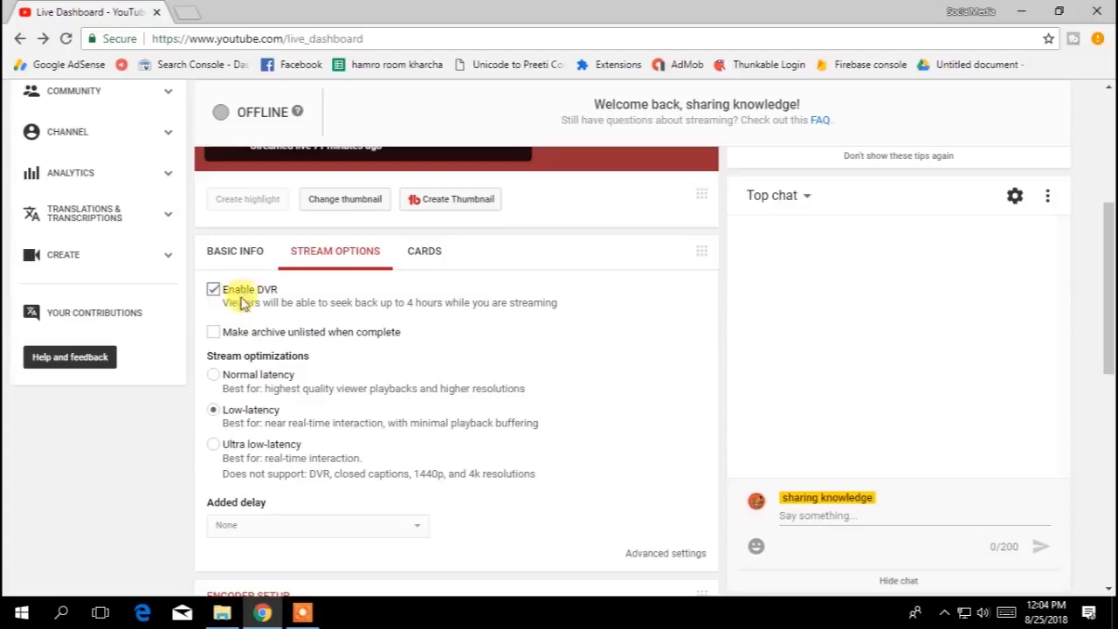
{"action": "scroll", "coordinate": [283, 302], "scroll_direction": "down", "scroll_amount": 3}
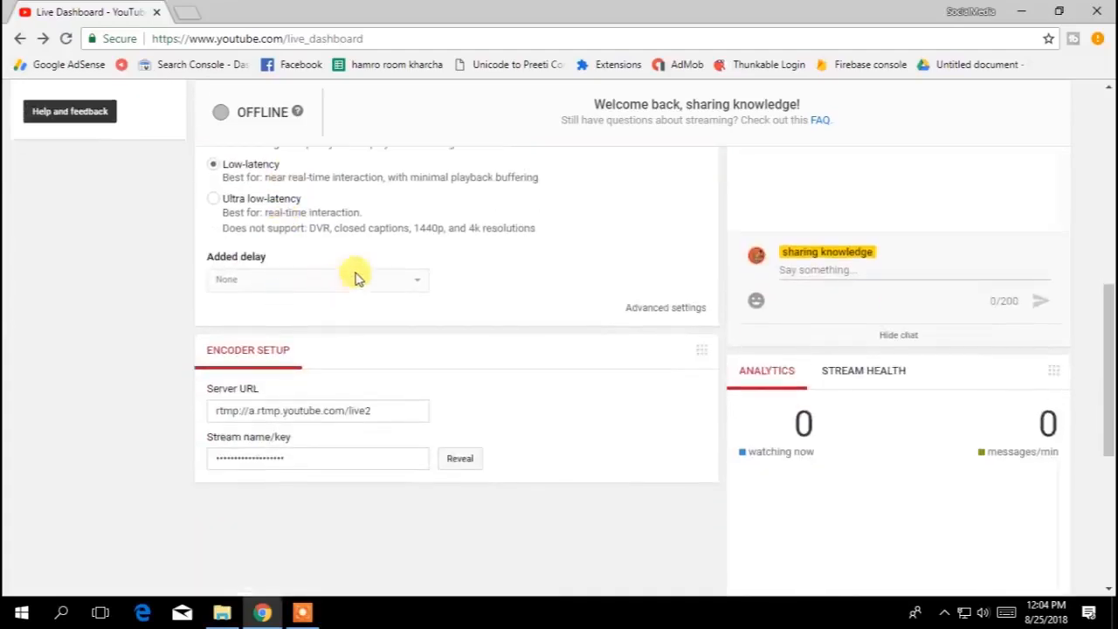
Open the live stream's advanced settings and check the spam-blocking and license options
{"action": "left_click", "coordinate": [664, 312]}
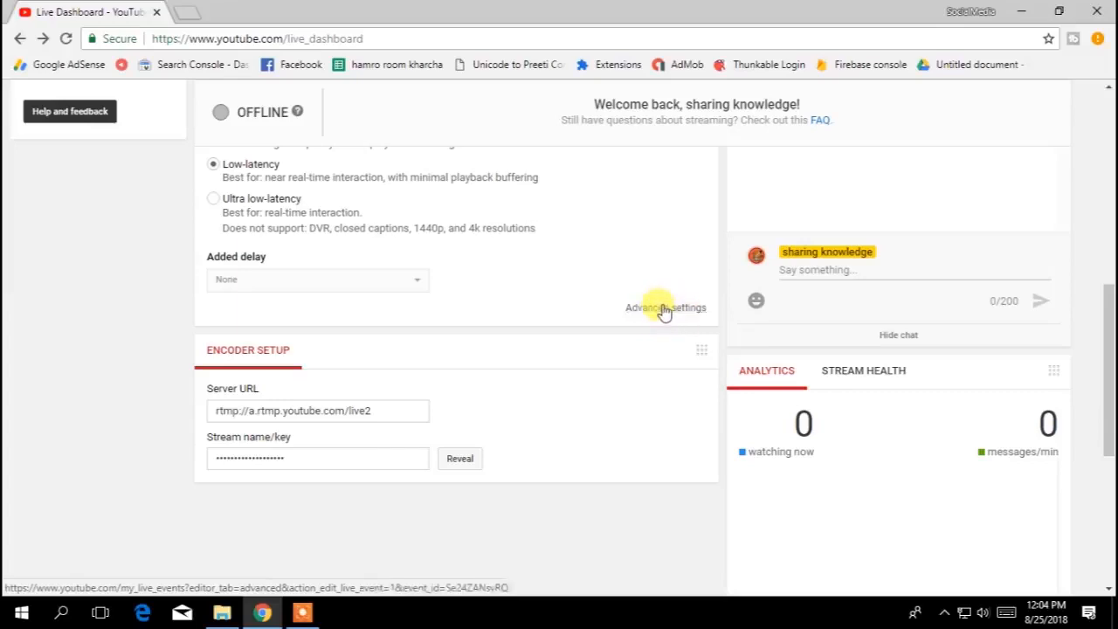
{"action": "left_click", "coordinate": [664, 311]}
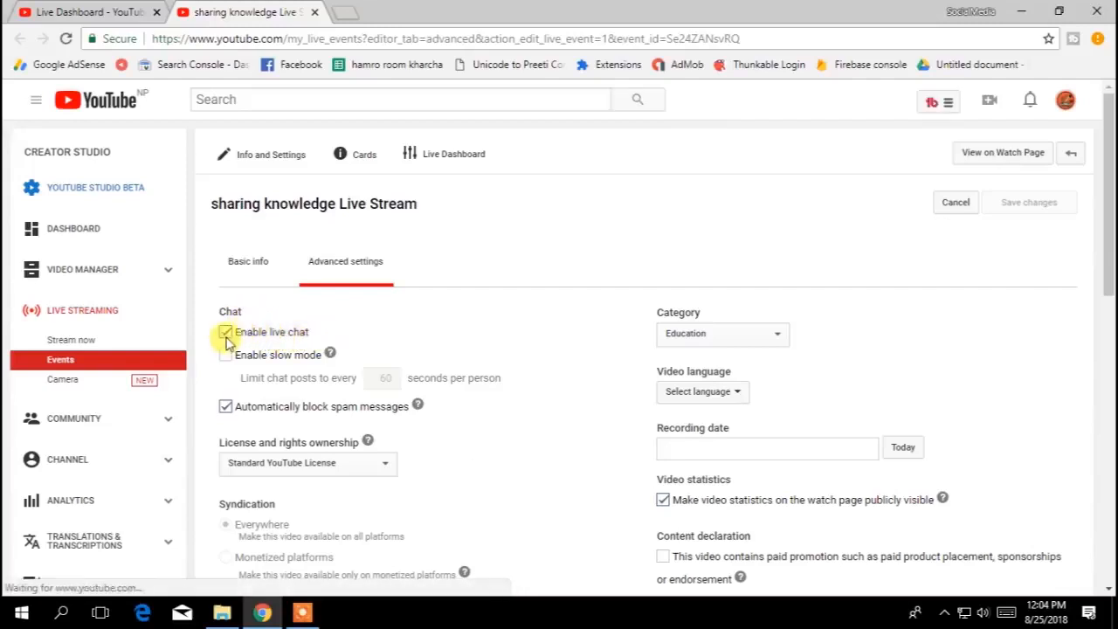
{"action": "scroll", "coordinate": [332, 336], "scroll_direction": "down", "scroll_amount": 1}
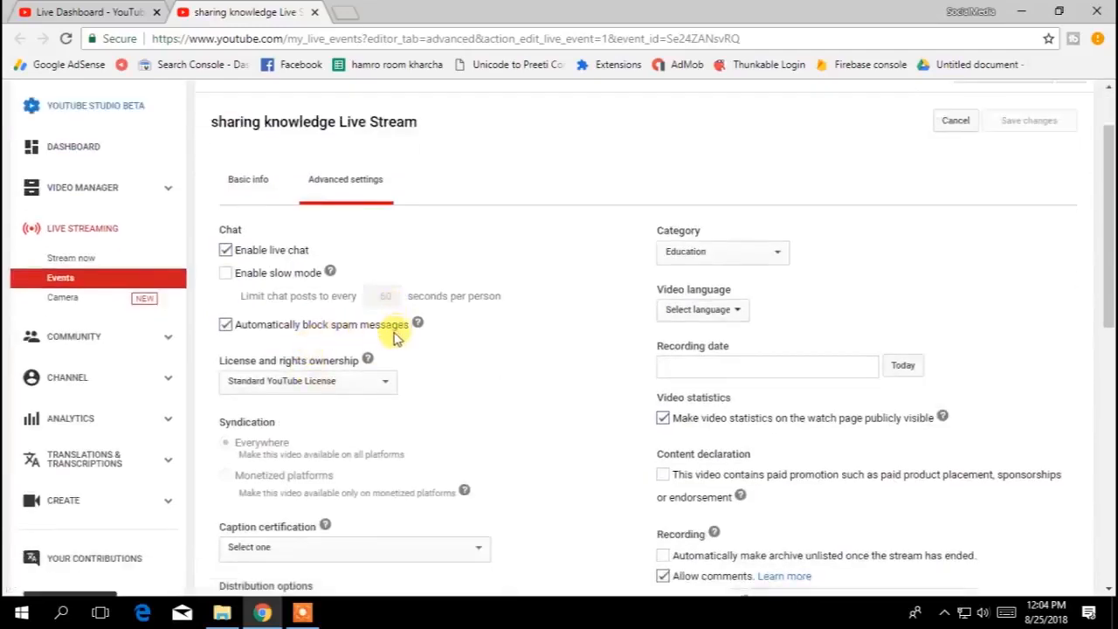
{"action": "left_click", "coordinate": [226, 325]}
{"action": "left_click", "coordinate": [226, 327]}
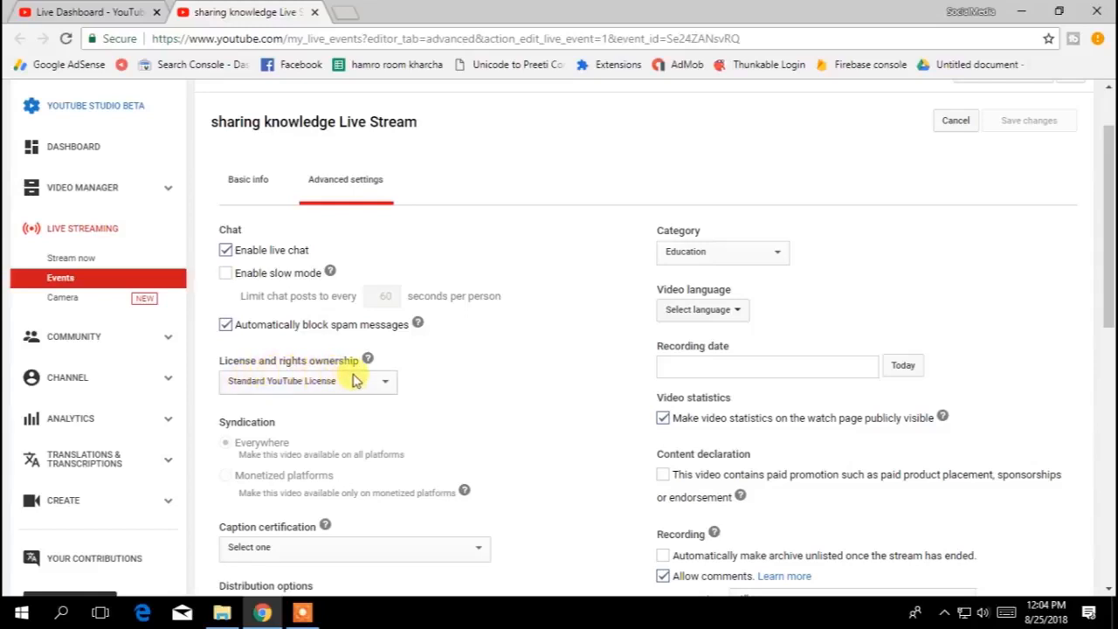
{"action": "left_click", "coordinate": [275, 384]}
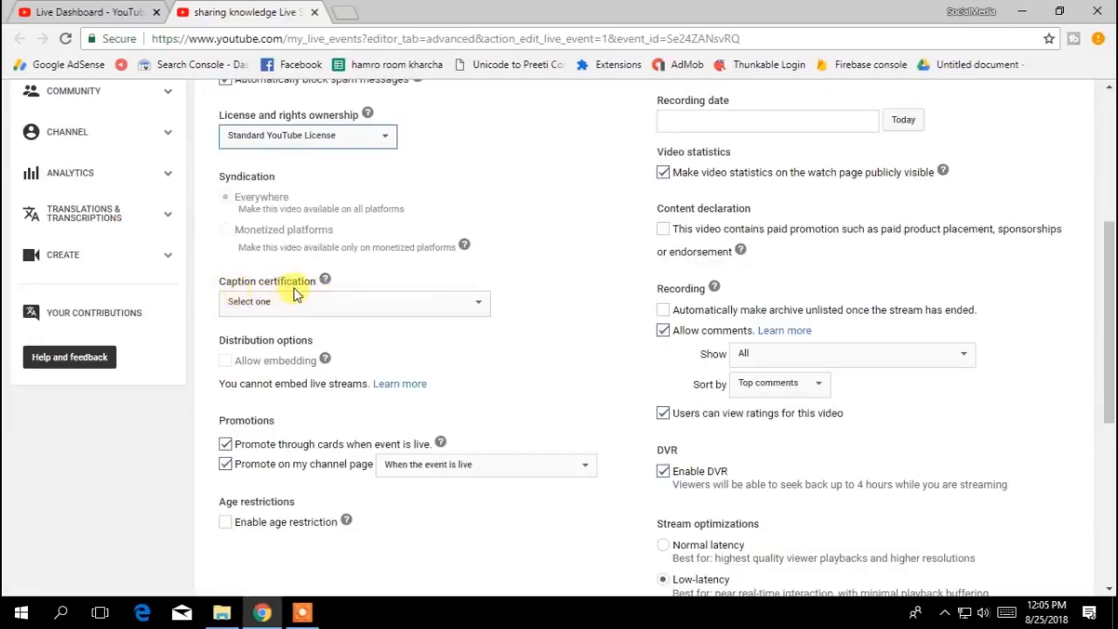
Set the caption certification to "This content has never aired on television in the U.S."
{"action": "left_click", "coordinate": [275, 303]}
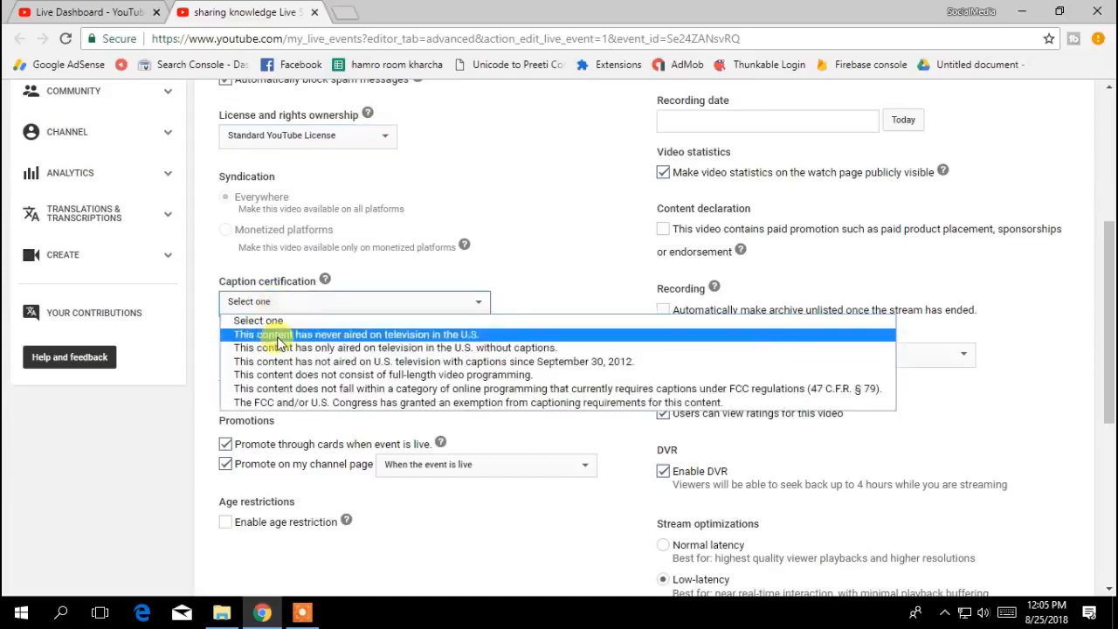
{"action": "left_click", "coordinate": [278, 335]}
{"action": "scroll", "coordinate": [418, 336], "scroll_direction": "down", "scroll_amount": 1}
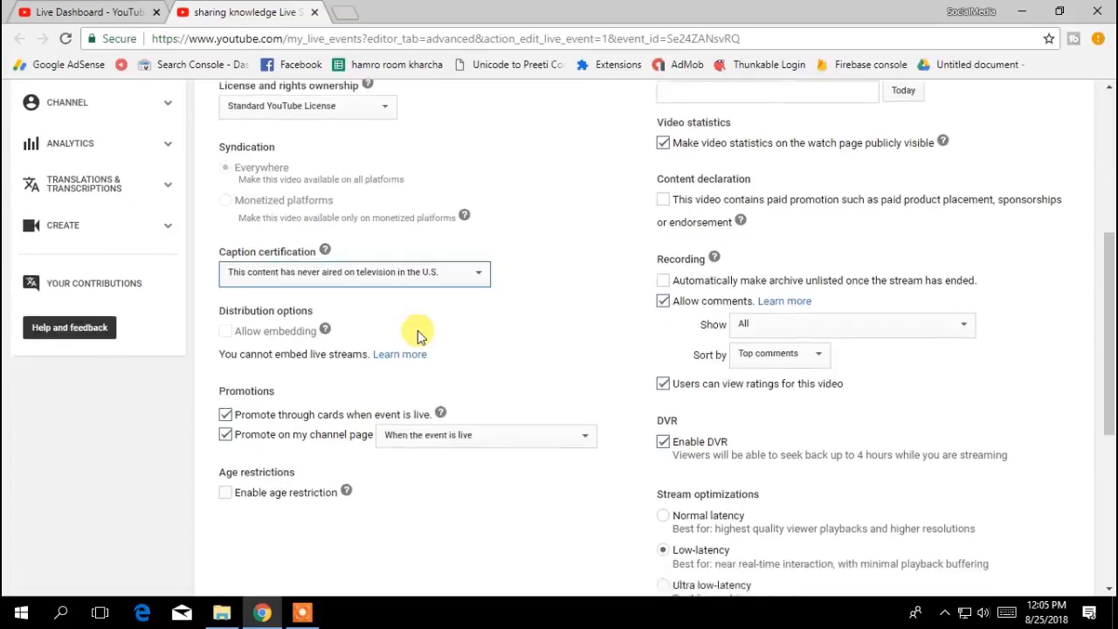
{"action": "scroll", "coordinate": [414, 332], "scroll_direction": "down", "scroll_amount": 3}
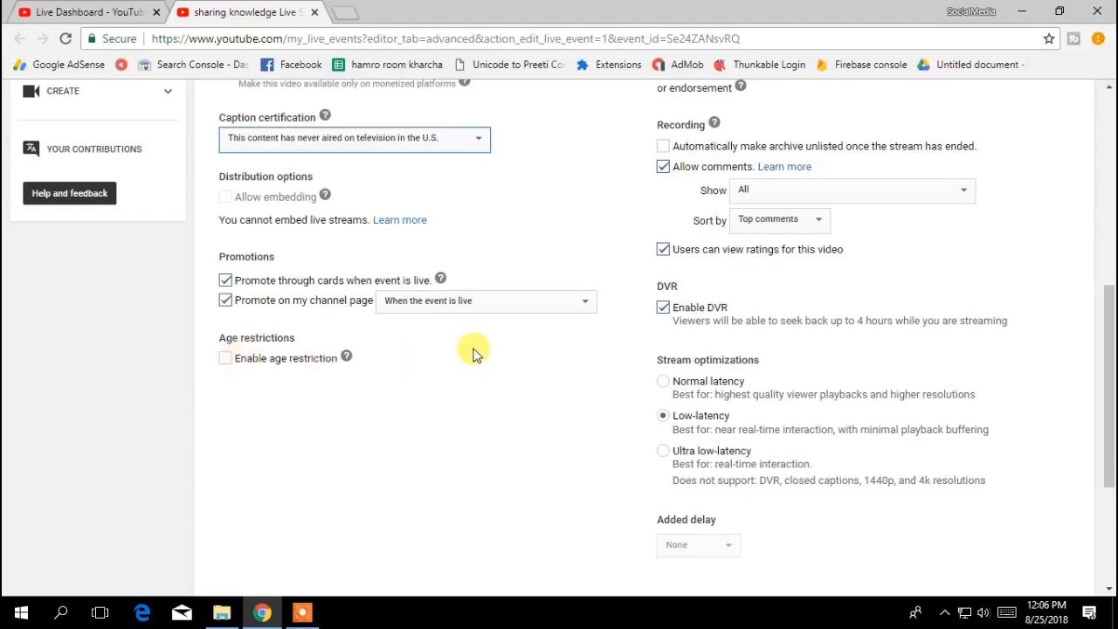
Enable slow mode for the live chat and set the video language to Nepali
{"action": "scroll", "coordinate": [474, 354], "scroll_direction": "up", "scroll_amount": 2}
{"action": "scroll", "coordinate": [474, 353], "scroll_direction": "up", "scroll_amount": 3}
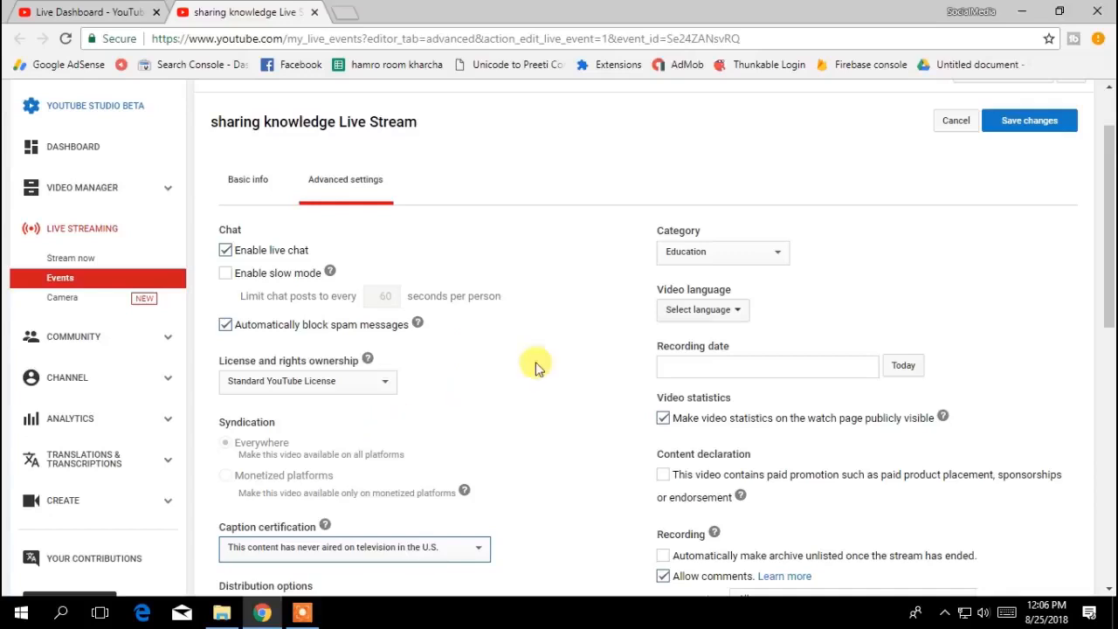
{"action": "left_click", "coordinate": [680, 259]}
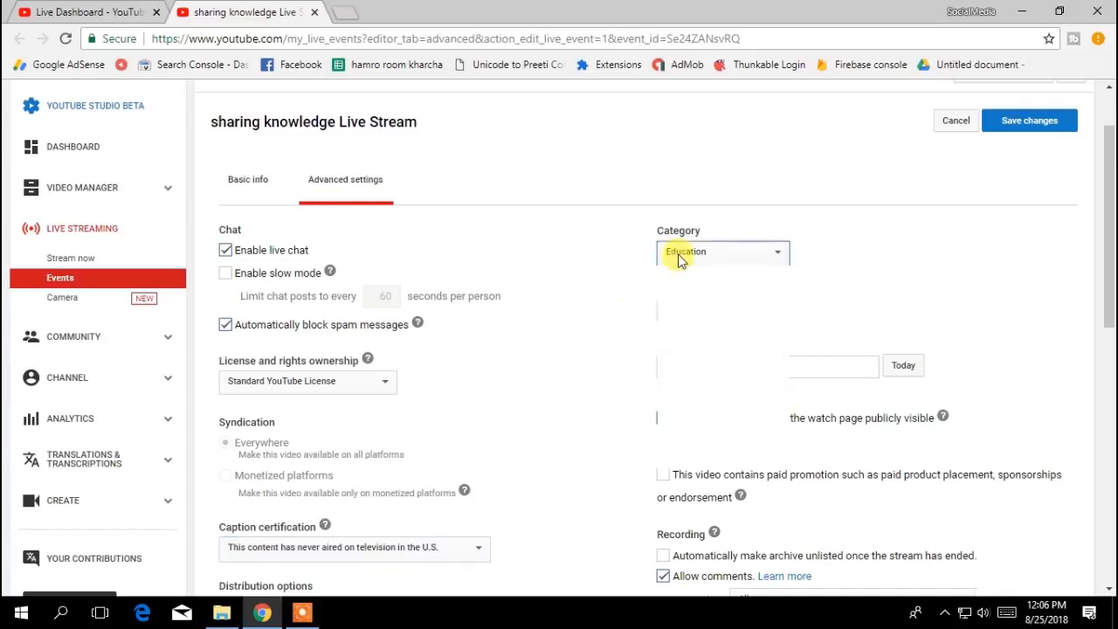
{"action": "left_click", "coordinate": [629, 278]}
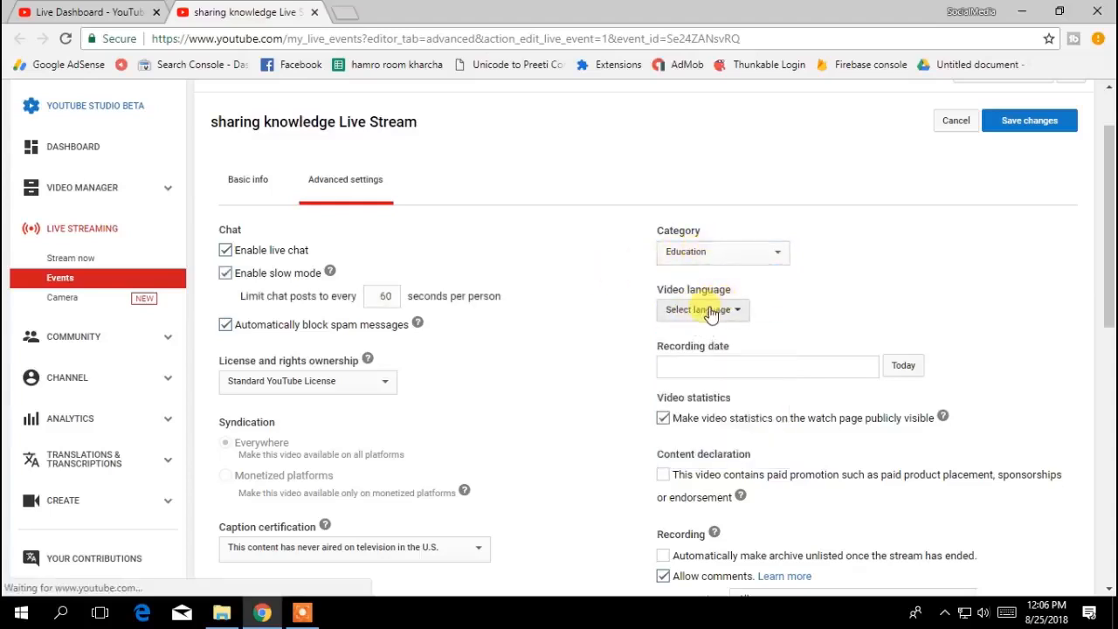
{"action": "left_click", "coordinate": [710, 313]}
{"action": "left_click", "coordinate": [712, 369]}
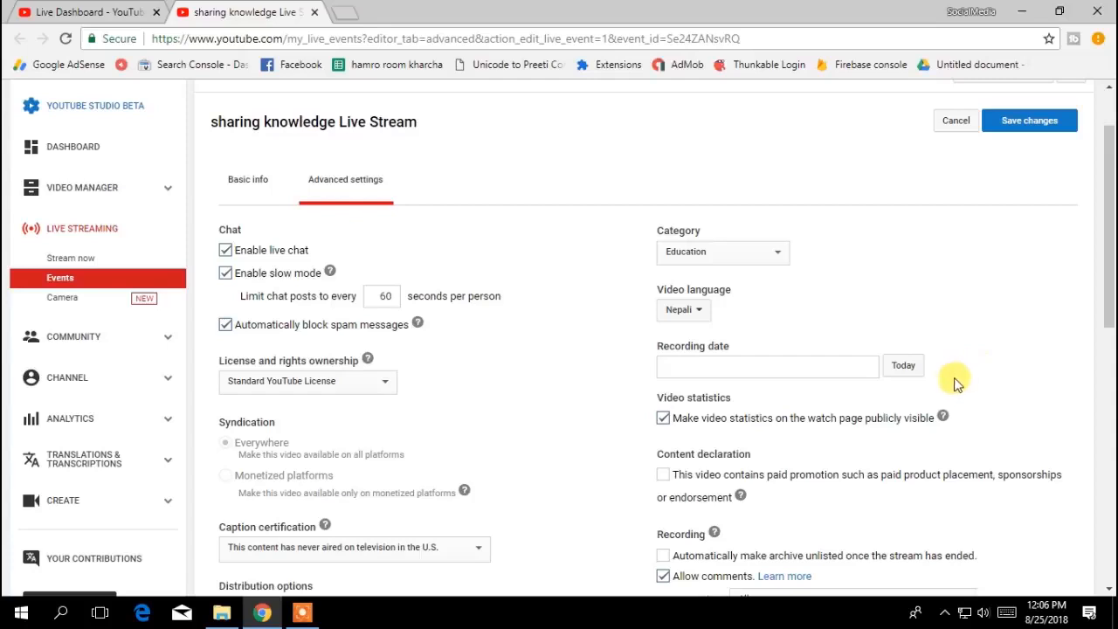
Set the recording date to today, August 25, 2018, and save the advanced settings
{"action": "left_click", "coordinate": [901, 365]}
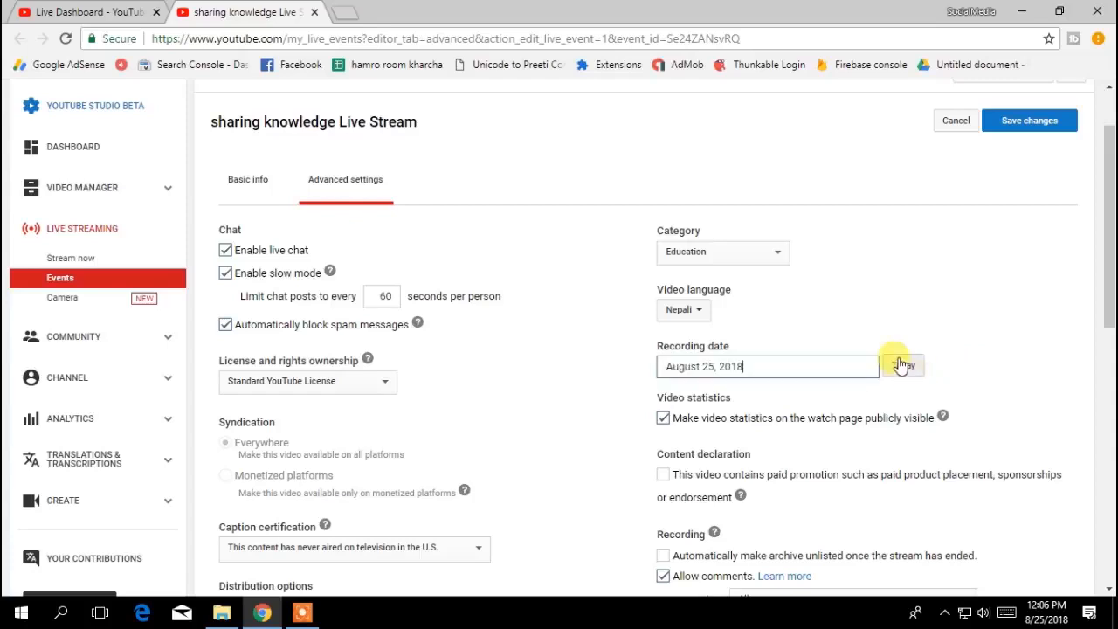
{"action": "scroll", "coordinate": [888, 346], "scroll_direction": "down", "scroll_amount": 1}
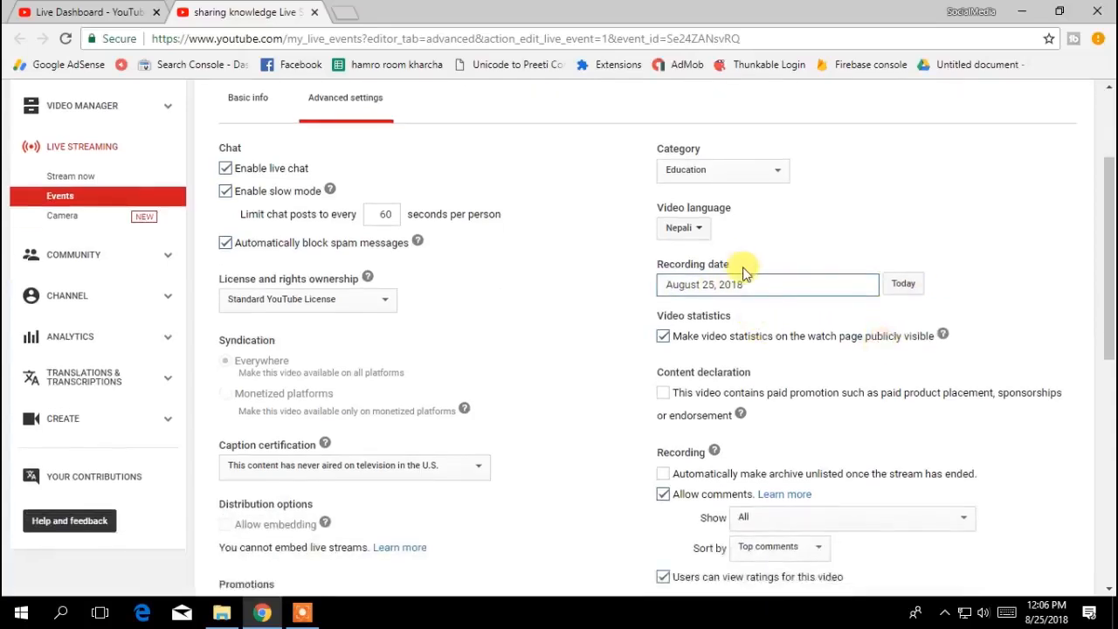
{"action": "scroll", "coordinate": [706, 387], "scroll_direction": "down", "scroll_amount": 1}
{"action": "scroll", "coordinate": [703, 391], "scroll_direction": "down", "scroll_amount": 4}
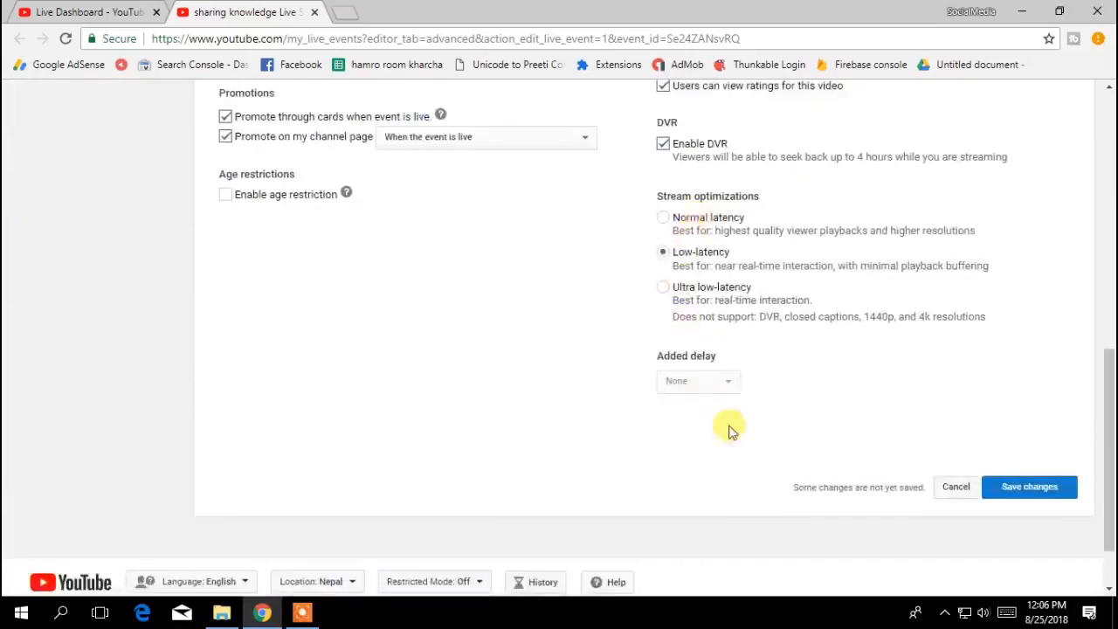
{"action": "left_click", "coordinate": [1040, 491]}
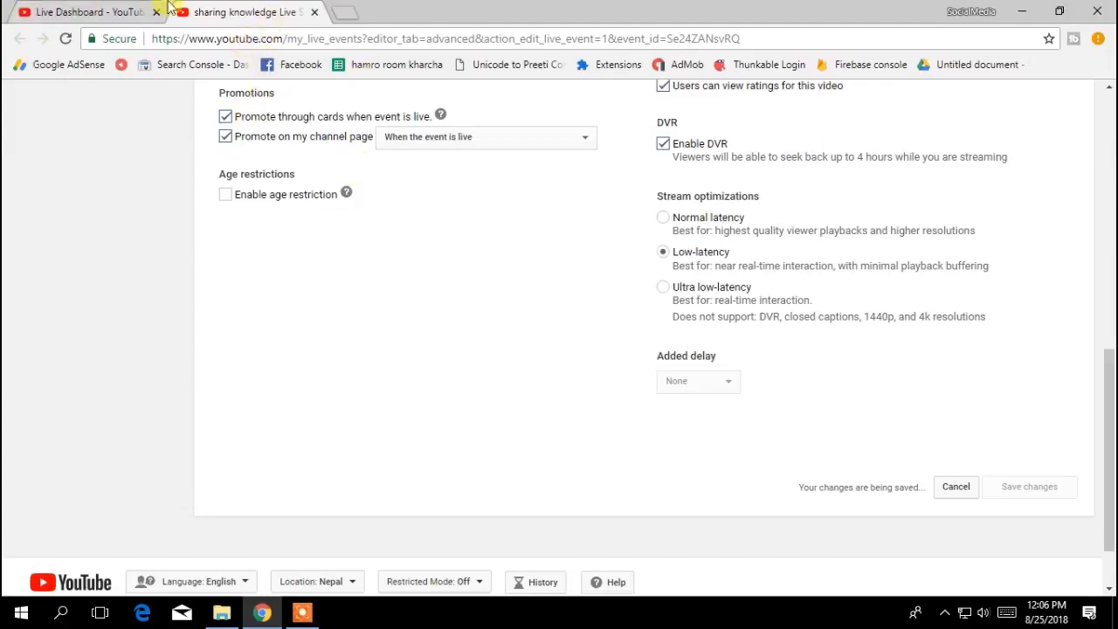
Return to the live dashboard and review the cards attached to the stream
{"action": "left_click", "coordinate": [54, 12]}
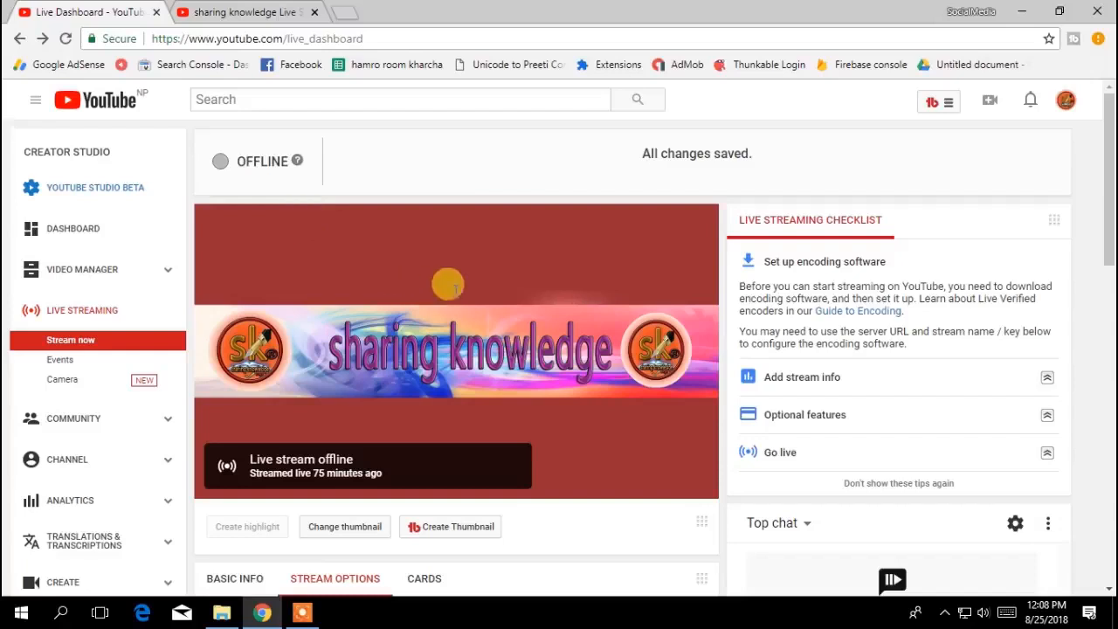
{"action": "mouse_move", "coordinate": [381, 251]}
{"action": "scroll", "coordinate": [382, 246], "scroll_direction": "down", "scroll_amount": 3}
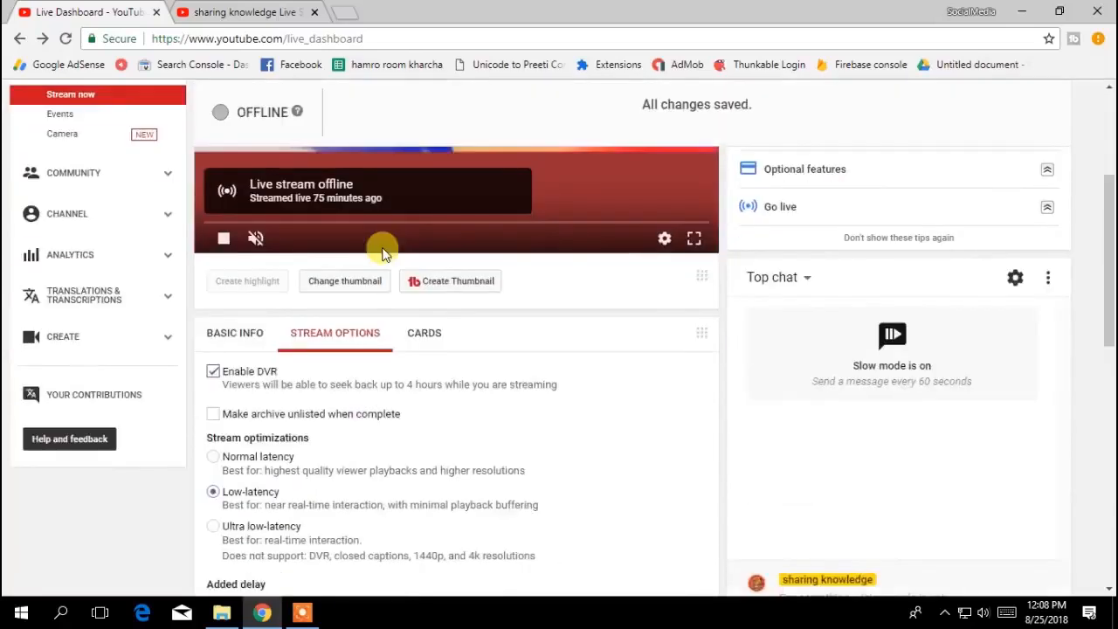
{"action": "left_click", "coordinate": [425, 348]}
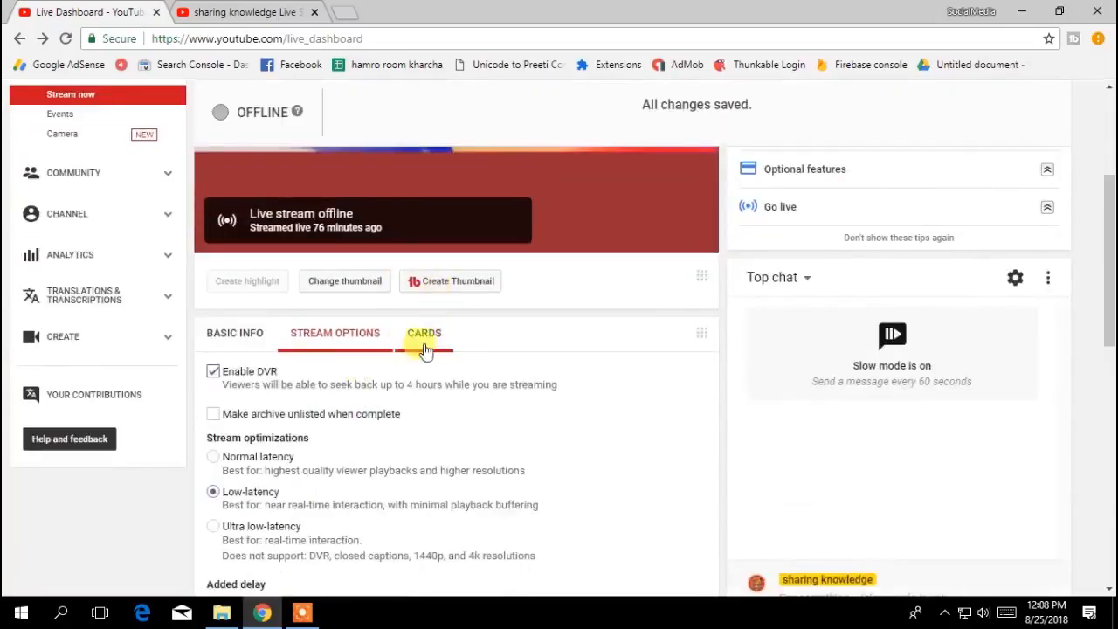
{"action": "scroll", "coordinate": [425, 349], "scroll_direction": "down", "scroll_amount": 2}
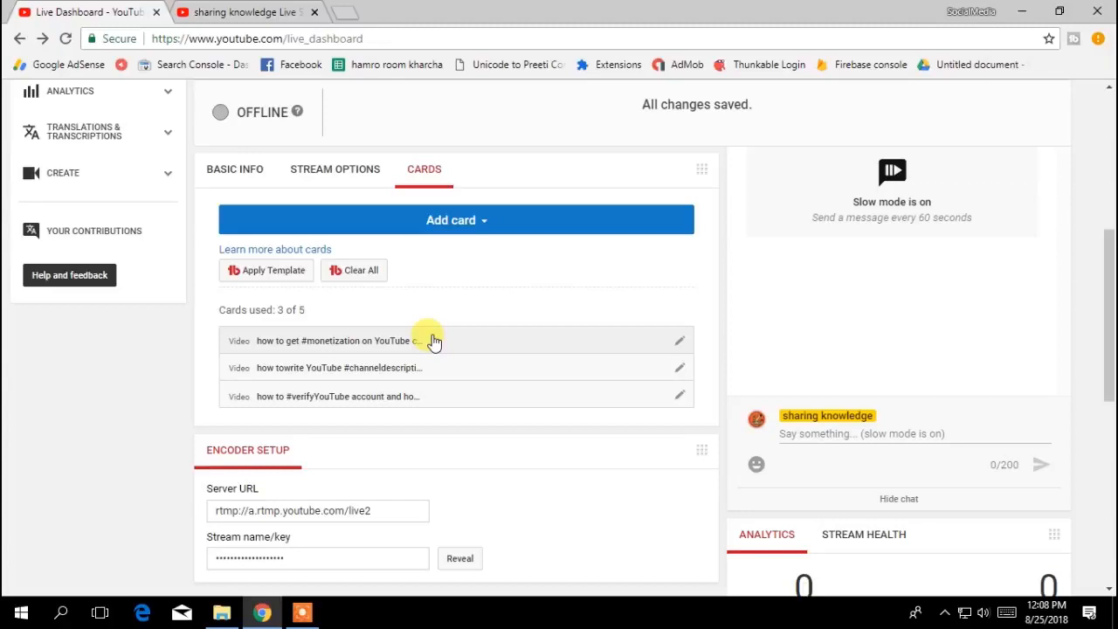
{"action": "scroll", "coordinate": [434, 340], "scroll_direction": "up", "scroll_amount": 5}
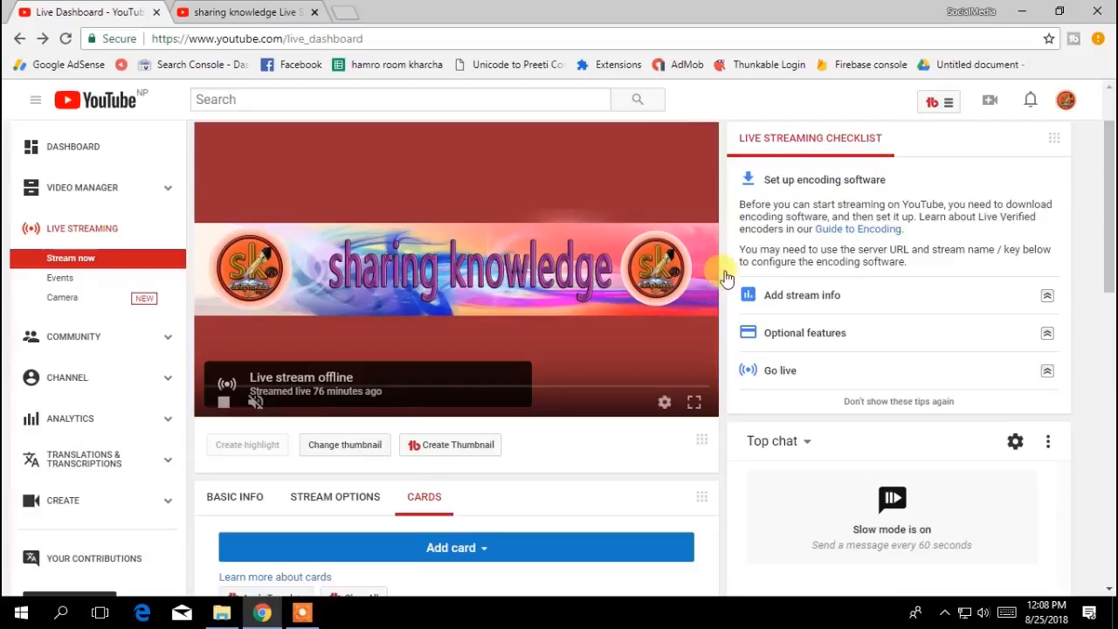
{"action": "scroll", "coordinate": [722, 237], "scroll_direction": "up", "scroll_amount": 1}
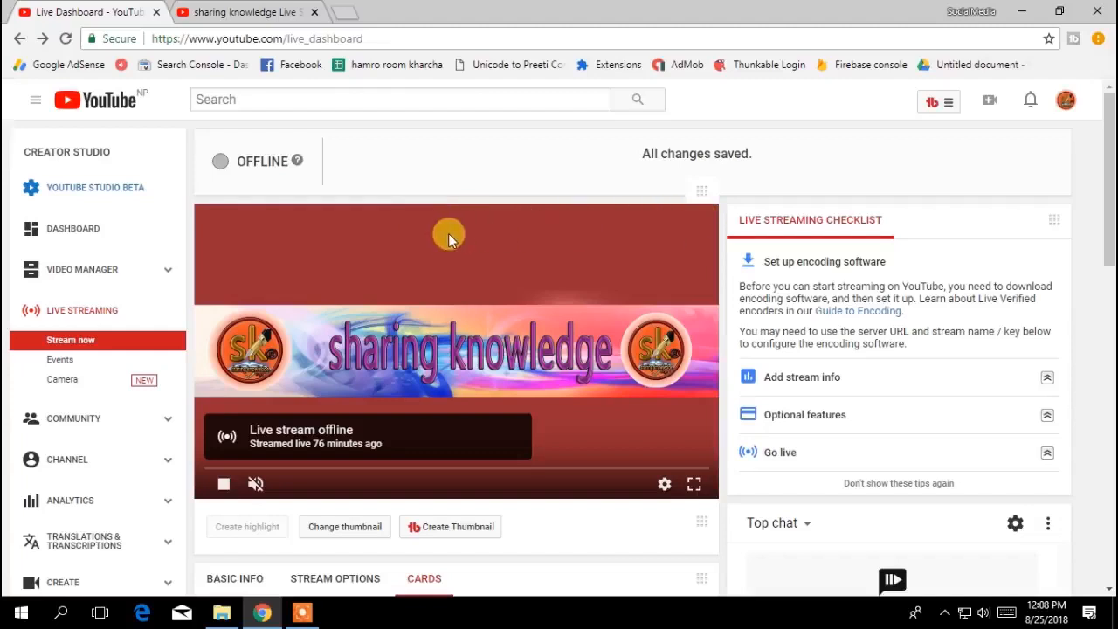
{"action": "scroll", "coordinate": [446, 233], "scroll_direction": "down", "scroll_amount": 3}
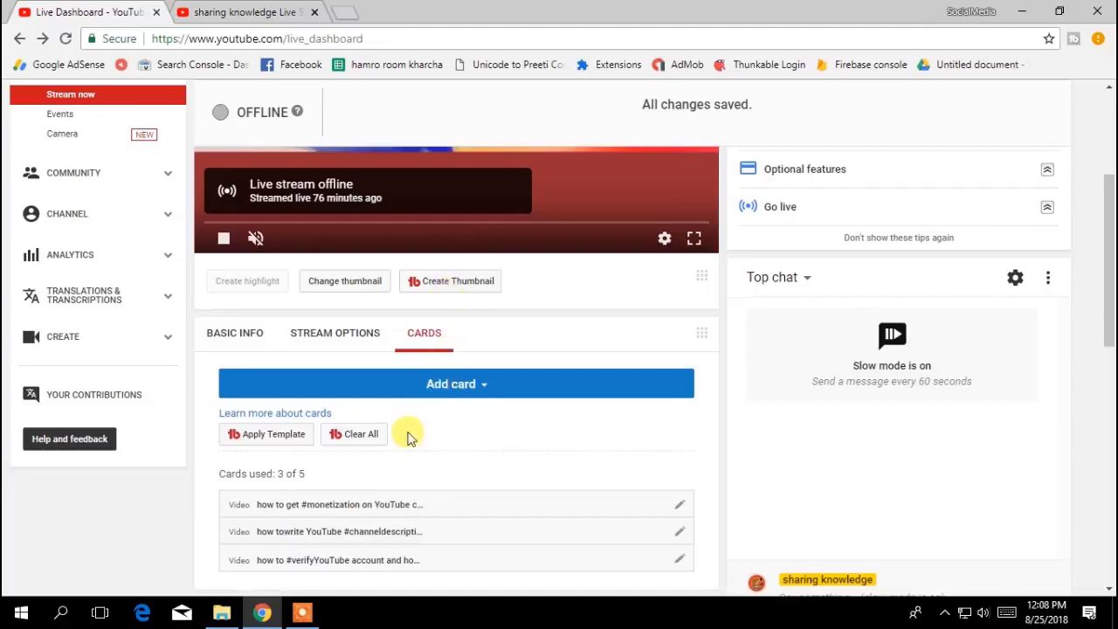
Add a video card to the stream promoting the uploaded "how to use youtub #channelkeywords" video
{"action": "scroll", "coordinate": [407, 444], "scroll_direction": "down", "scroll_amount": 1}
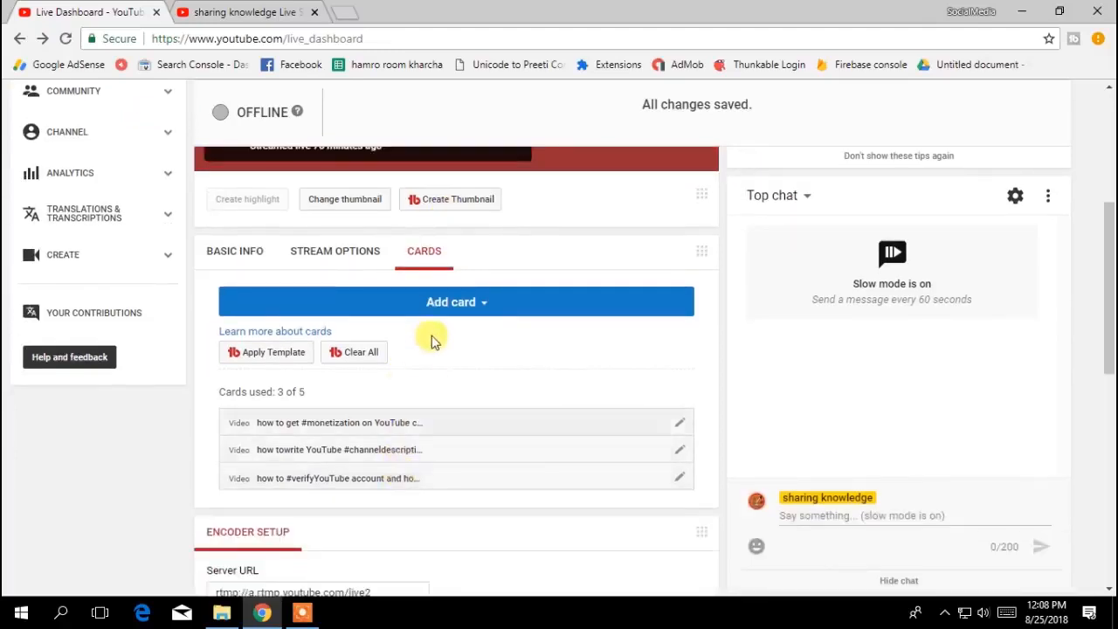
{"action": "left_click", "coordinate": [441, 302]}
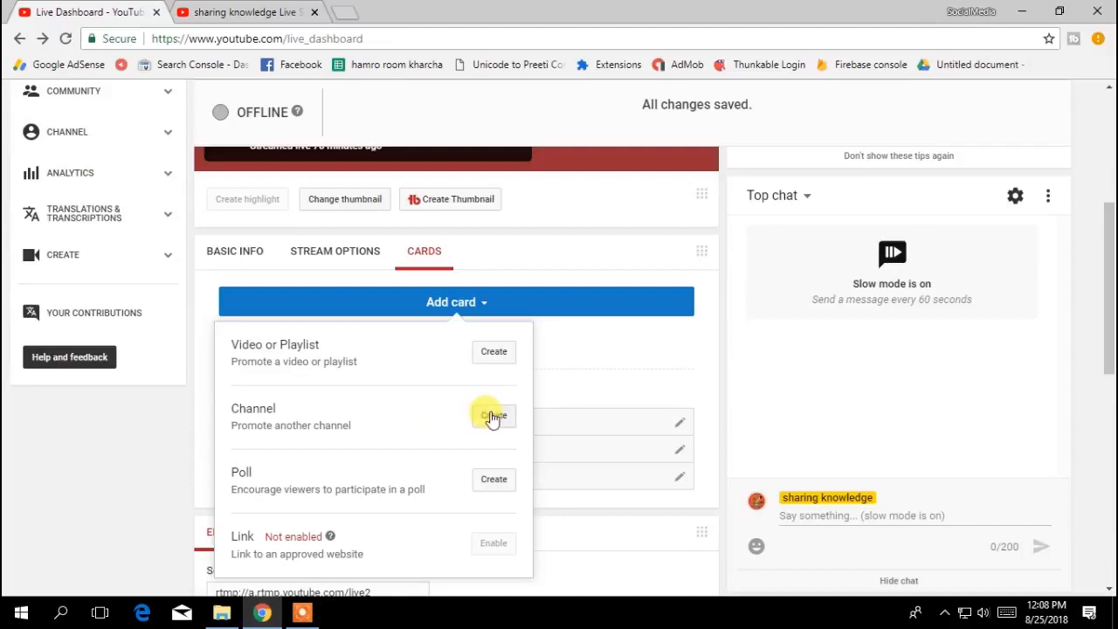
{"action": "left_click", "coordinate": [495, 353]}
{"action": "left_click", "coordinate": [528, 280]}
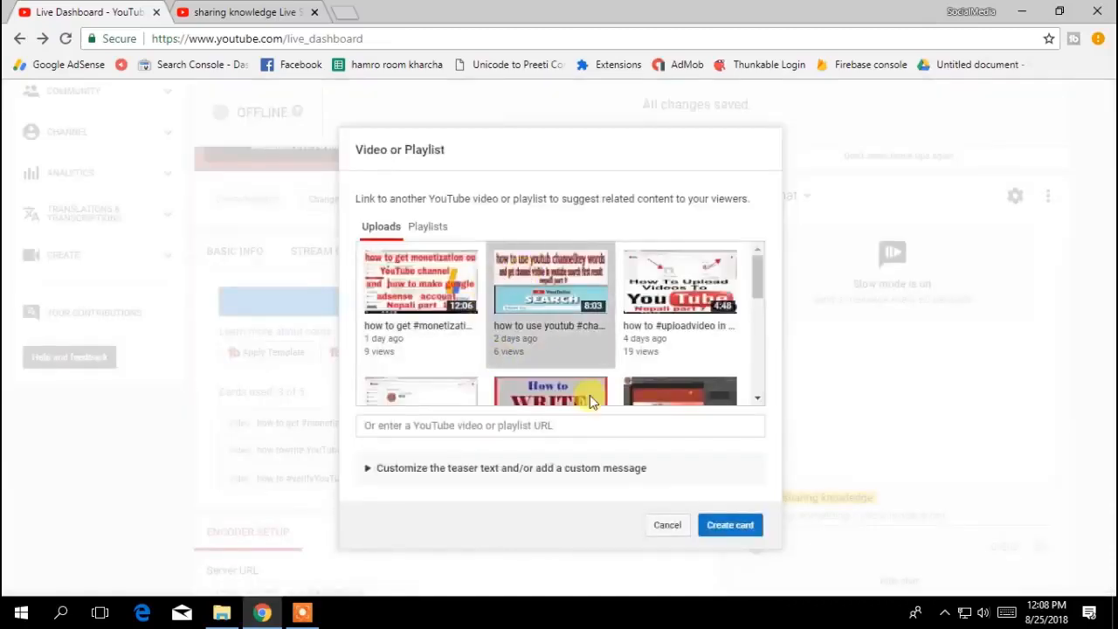
{"action": "left_click", "coordinate": [717, 529]}
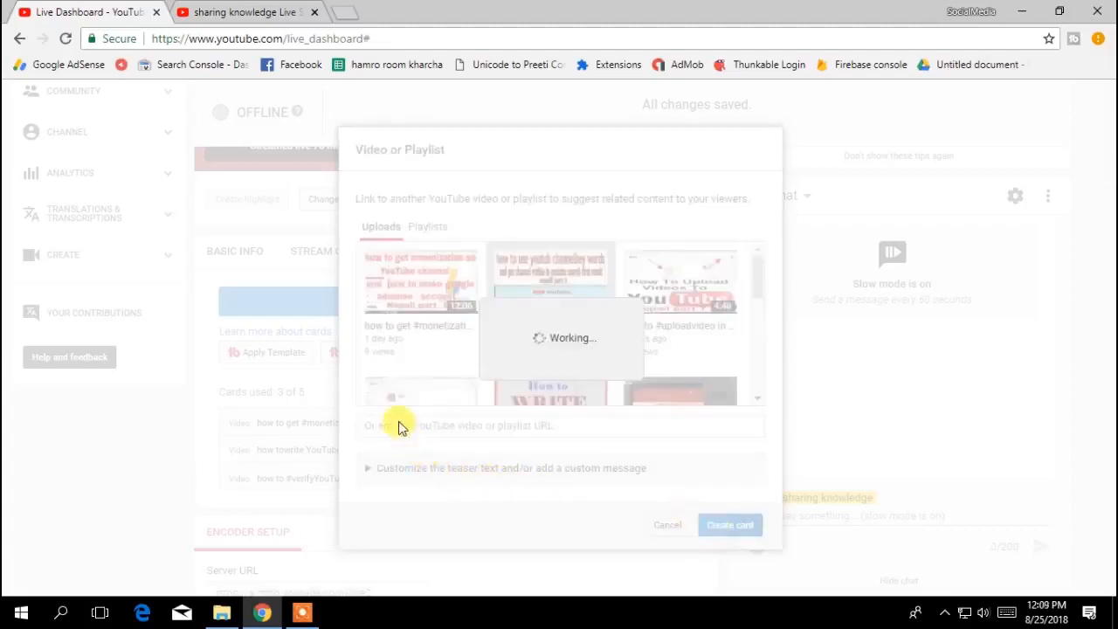
Try to copy the masked stream key in the encoder setup
{"action": "scroll", "coordinate": [441, 489], "scroll_direction": "down", "scroll_amount": 3}
{"action": "scroll", "coordinate": [433, 491], "scroll_direction": "down", "scroll_amount": 4}
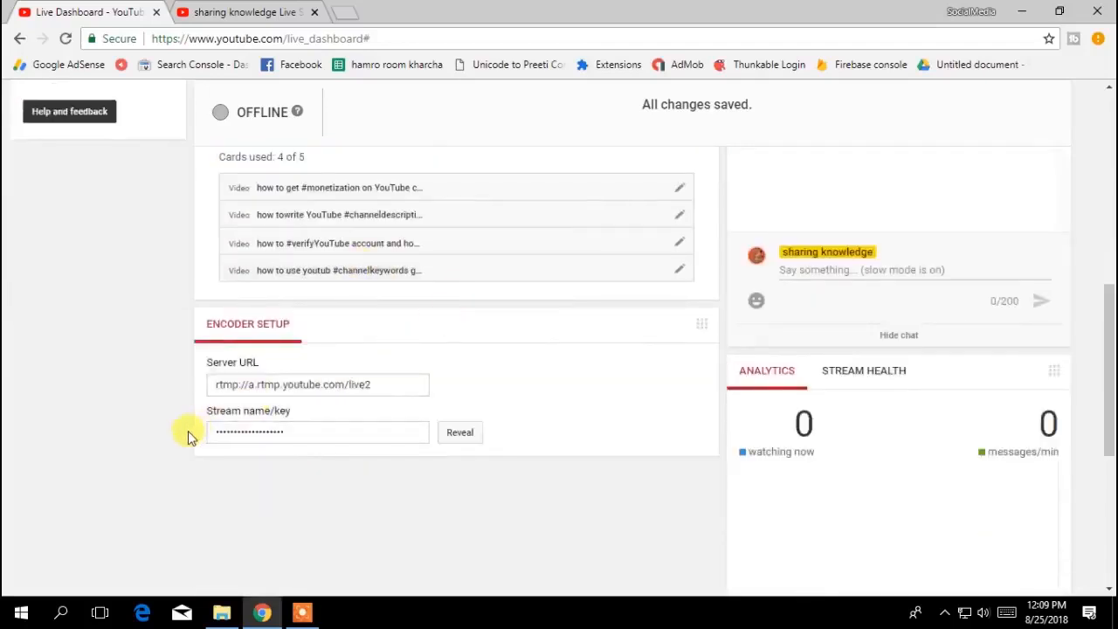
{"action": "left_click", "coordinate": [243, 429]}
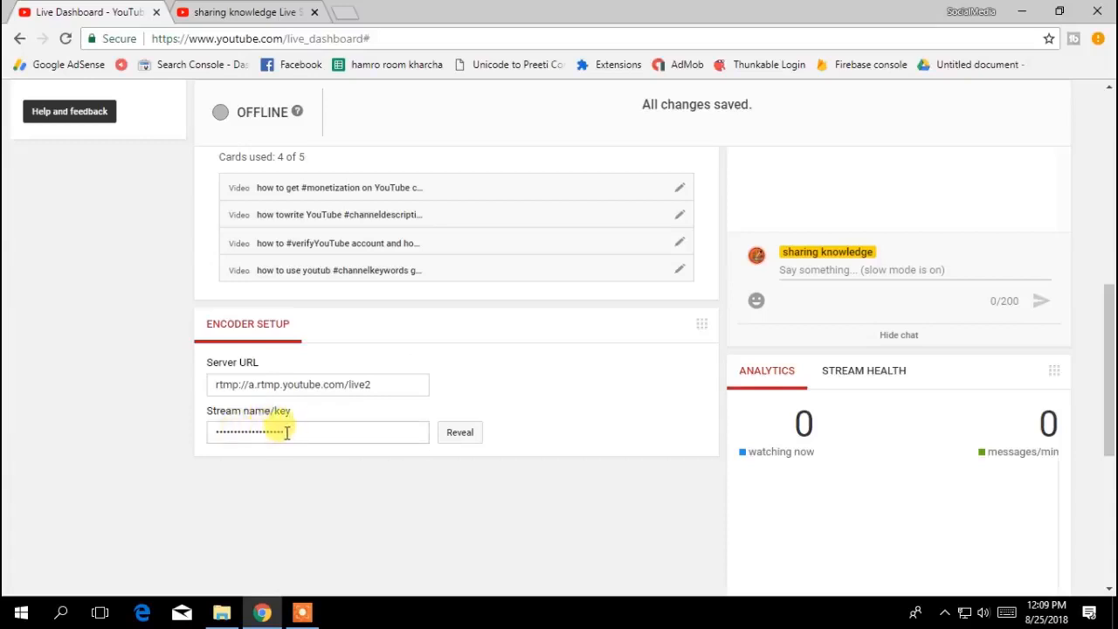
{"action": "left_click", "coordinate": [287, 432]}
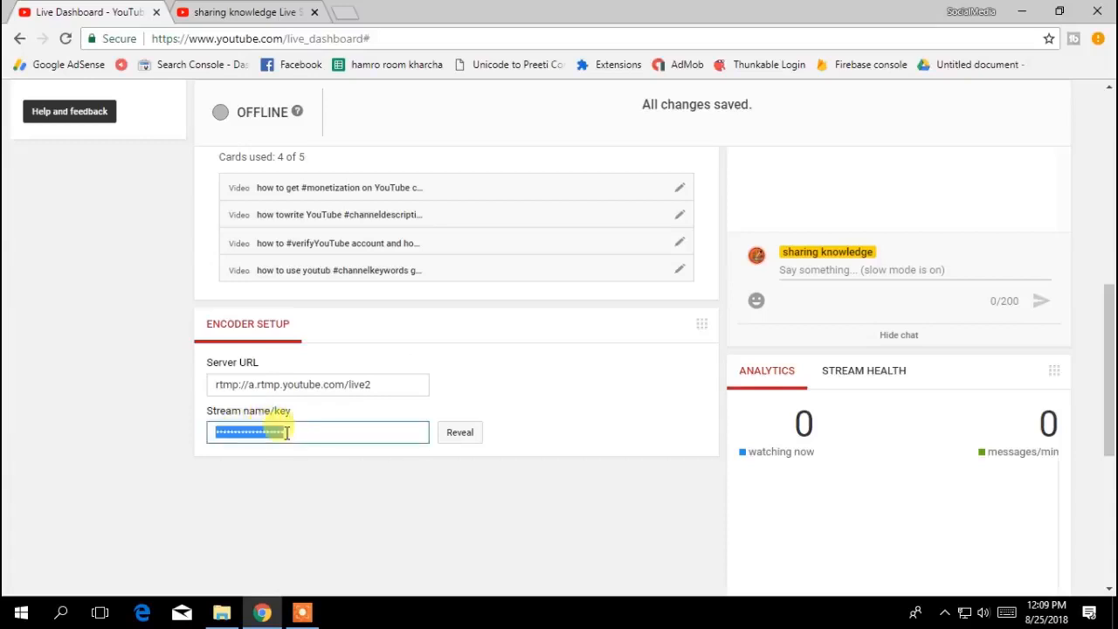
{"action": "right_click", "coordinate": [279, 434]}
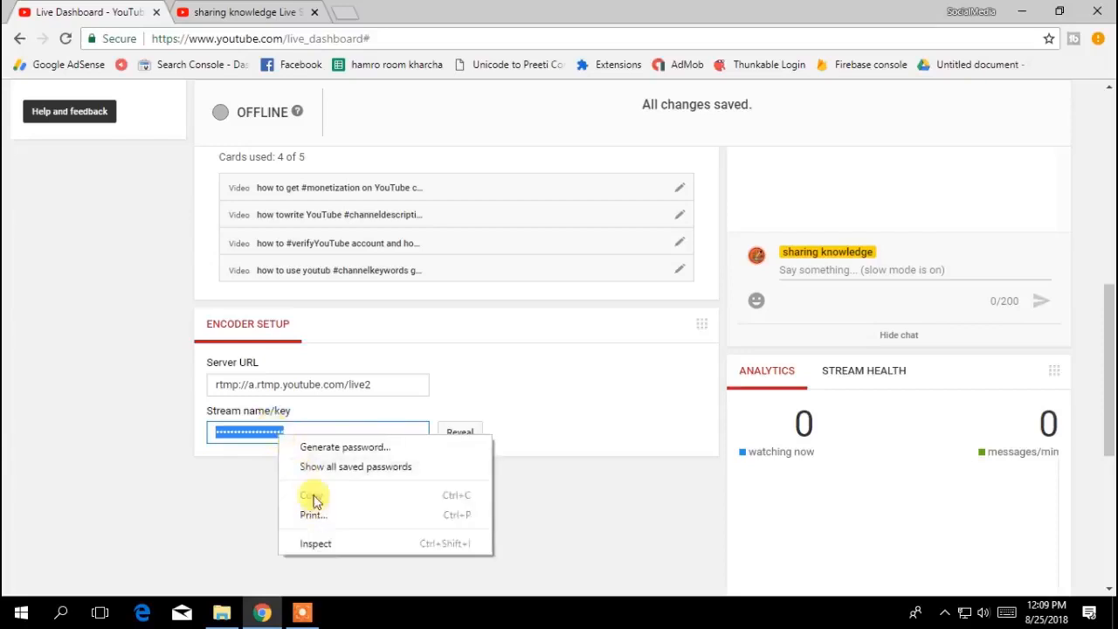
{"action": "key", "text": "Escape"}
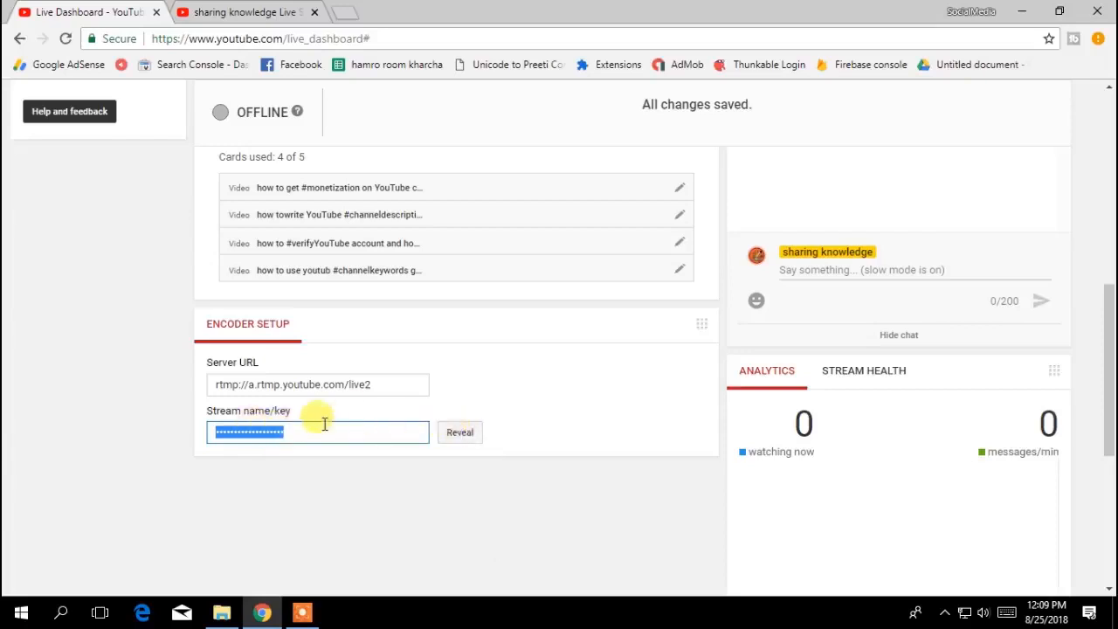
Reveal the stream key in the encoder setup, copy it and hide it again
{"action": "left_click", "coordinate": [447, 437]}
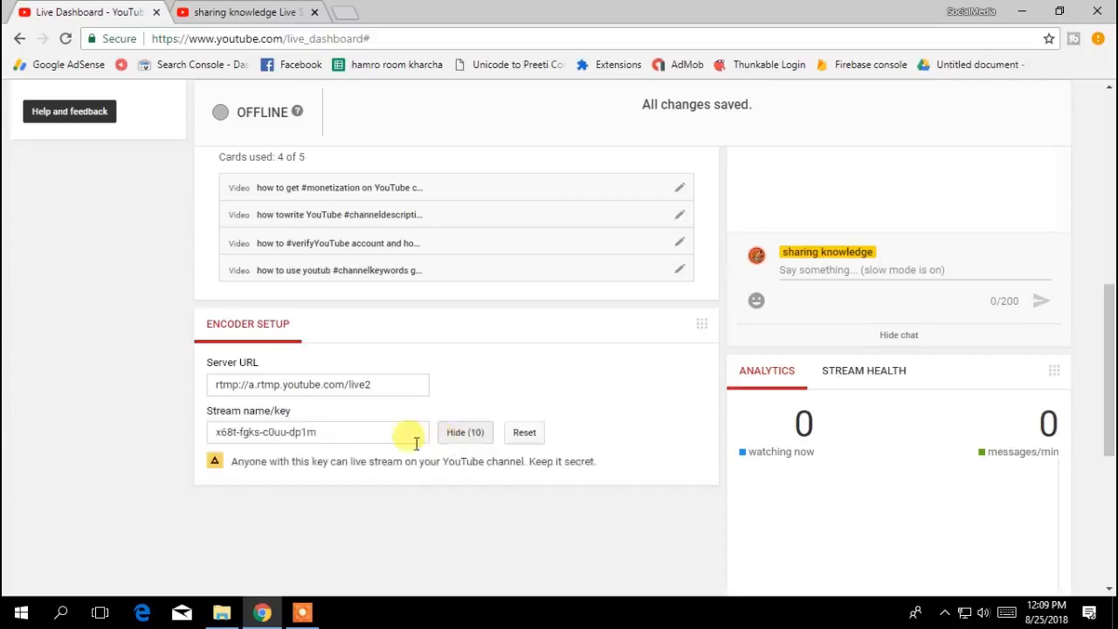
{"action": "triple_click", "coordinate": [345, 434]}
{"action": "right_click", "coordinate": [286, 434]}
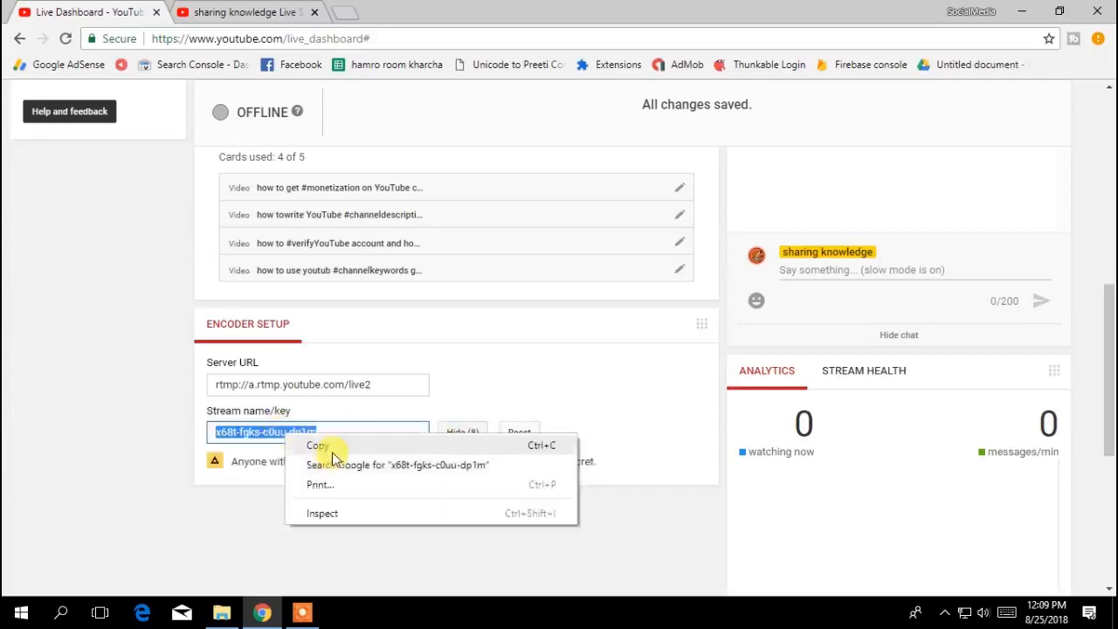
{"action": "left_click", "coordinate": [332, 450]}
{"action": "left_click", "coordinate": [462, 434]}
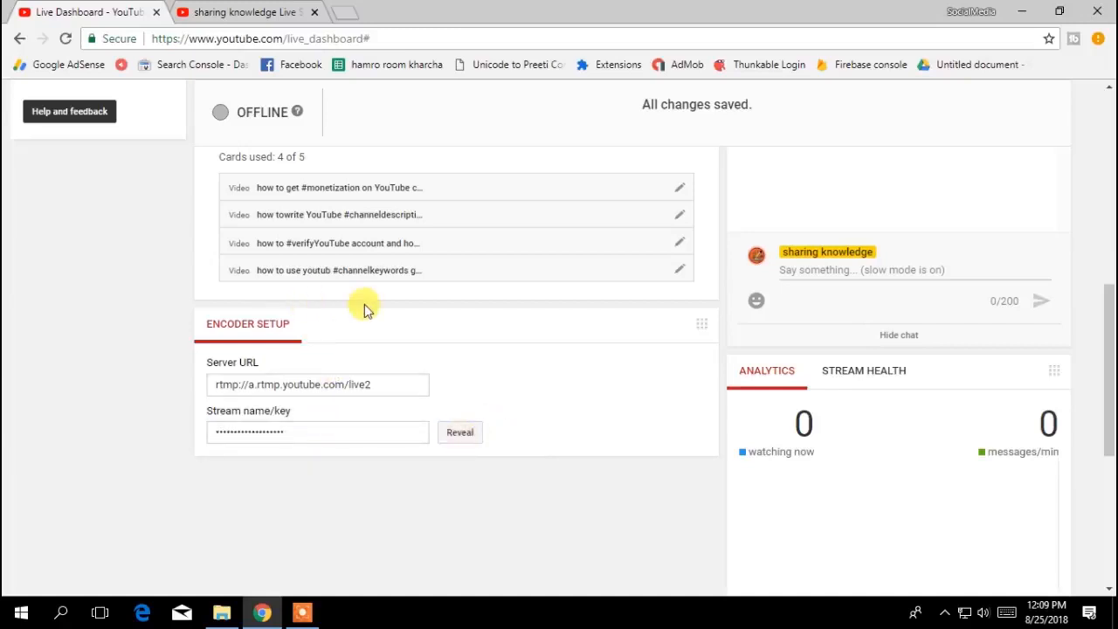
Open the Guide to Encoding from the live streaming checklist and close the "sharing knowledge" live stream page
{"action": "scroll", "coordinate": [365, 304], "scroll_direction": "up", "scroll_amount": 5}
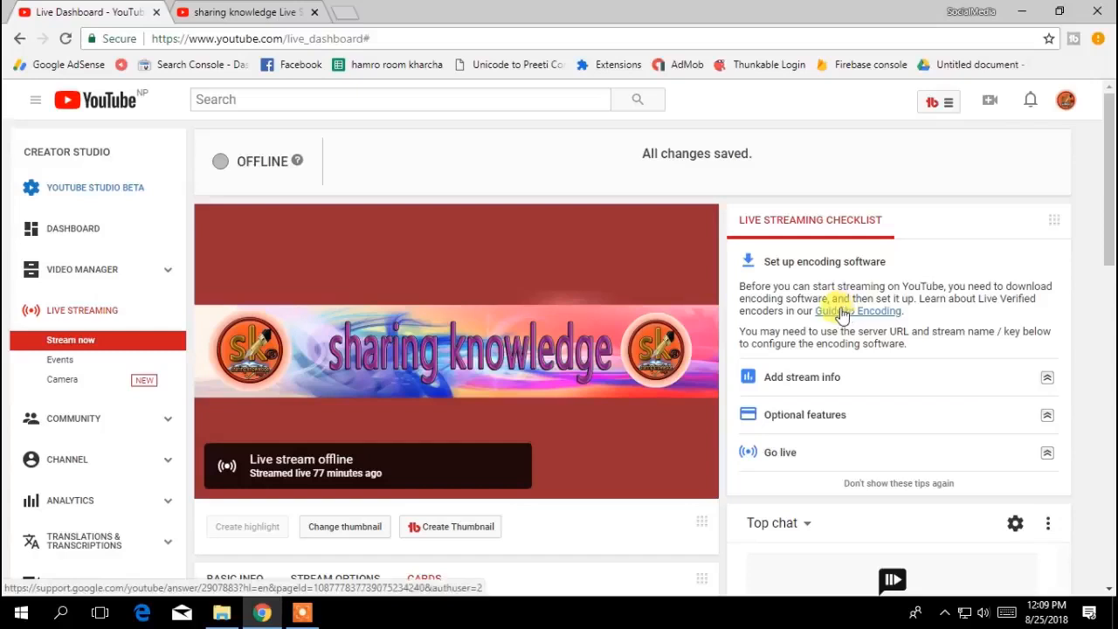
{"action": "left_click", "coordinate": [756, 264]}
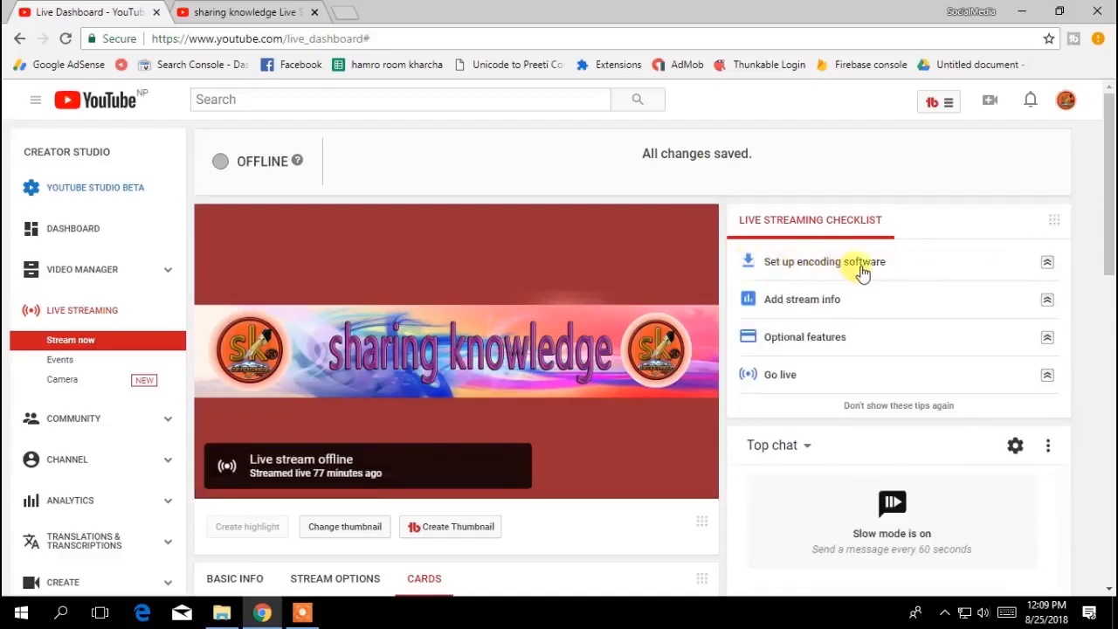
{"action": "left_click", "coordinate": [748, 262]}
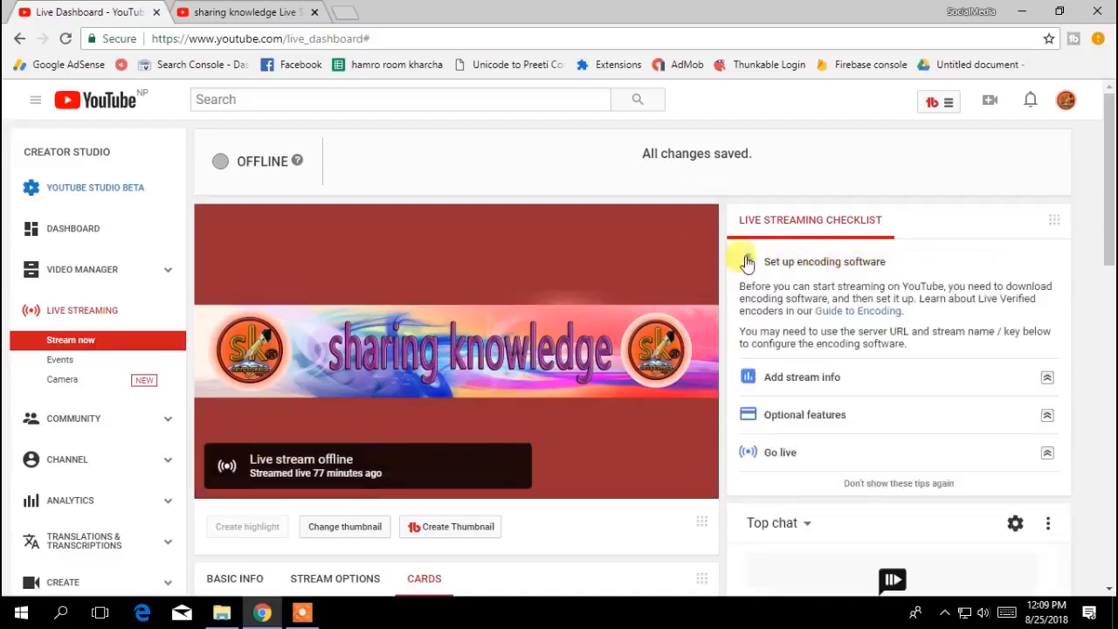
{"action": "left_click", "coordinate": [838, 311]}
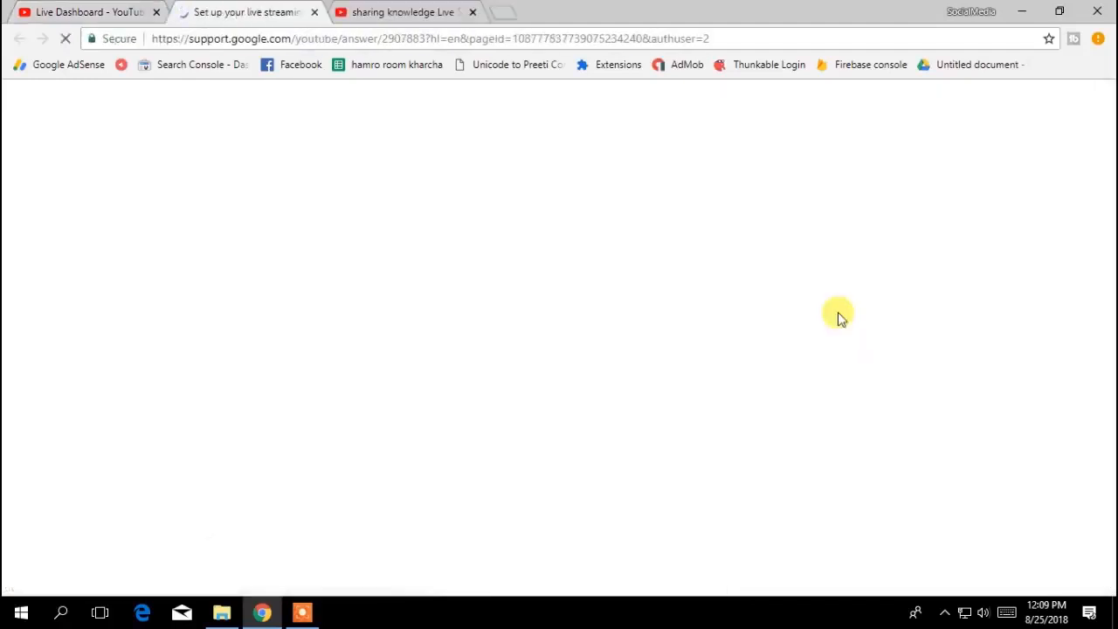
{"action": "left_click", "coordinate": [473, 13]}
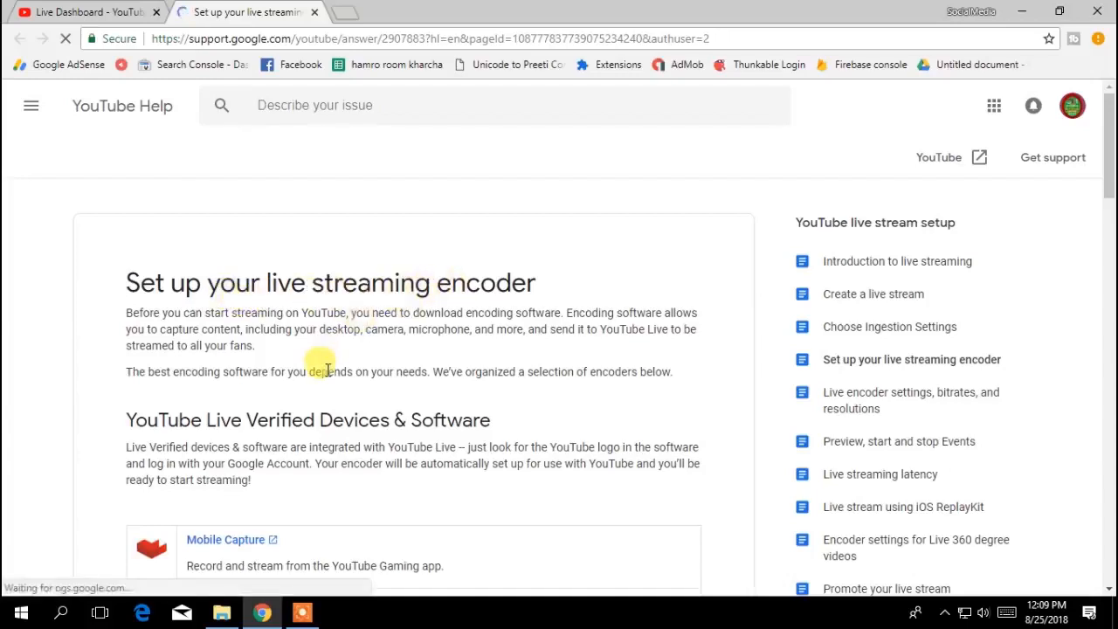
Open the Open Broadcaster Software website from the Other Encoders section of the help article
{"action": "scroll", "coordinate": [321, 365], "scroll_direction": "down", "scroll_amount": 5}
{"action": "scroll", "coordinate": [325, 374], "scroll_direction": "down", "scroll_amount": 8}
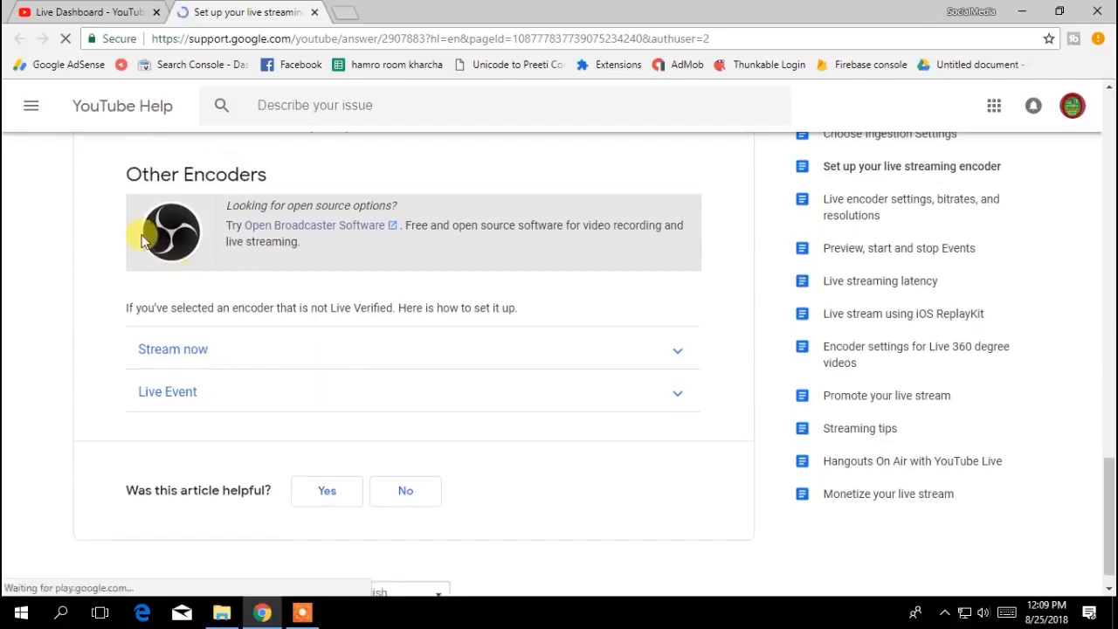
{"action": "scroll", "coordinate": [235, 354], "scroll_direction": "up", "scroll_amount": 2}
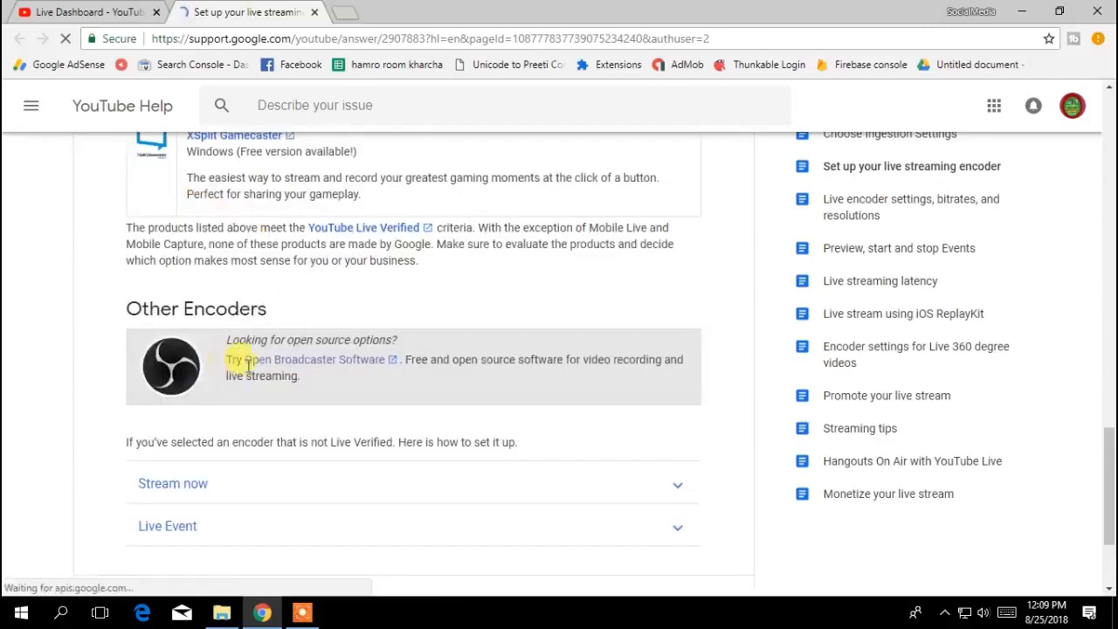
{"action": "left_click", "coordinate": [360, 369]}
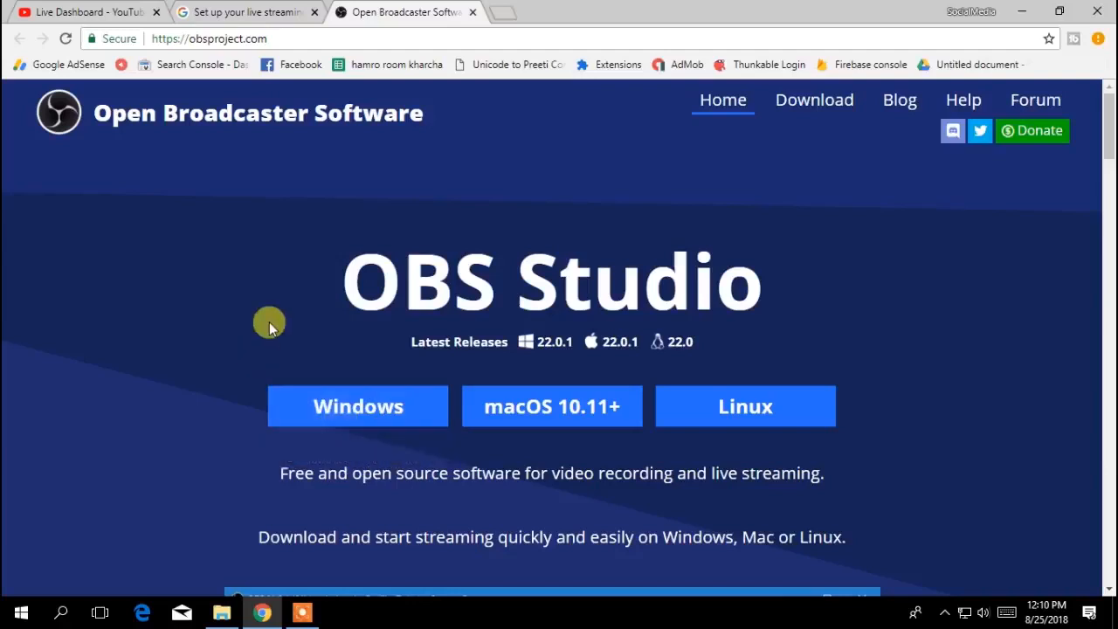
Download the Windows installer OBS-Studio-22.0.1-Full-Installer-x64 to the Desktop and pause the download
{"action": "left_click", "coordinate": [371, 408]}
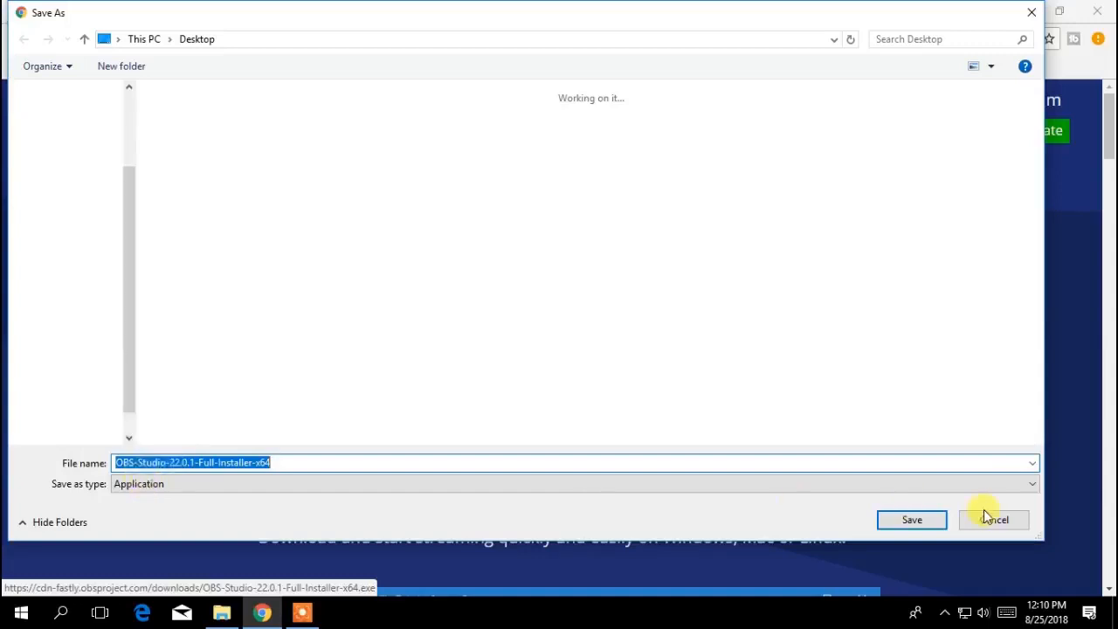
{"action": "left_click", "coordinate": [912, 521]}
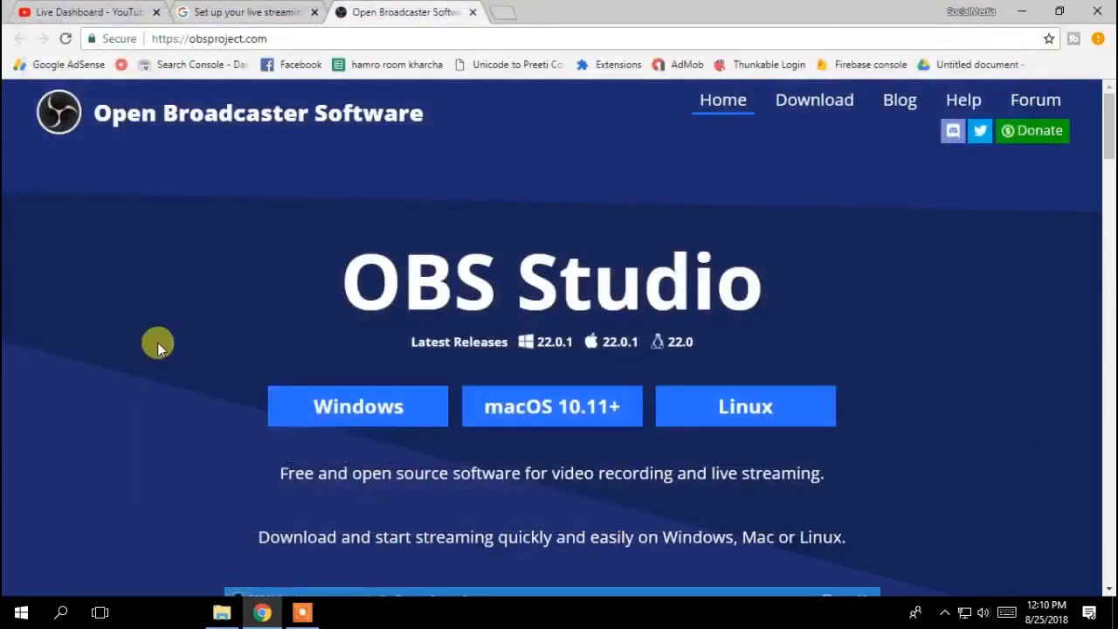
{"action": "scroll", "coordinate": [167, 444], "scroll_direction": "down", "scroll_amount": 2}
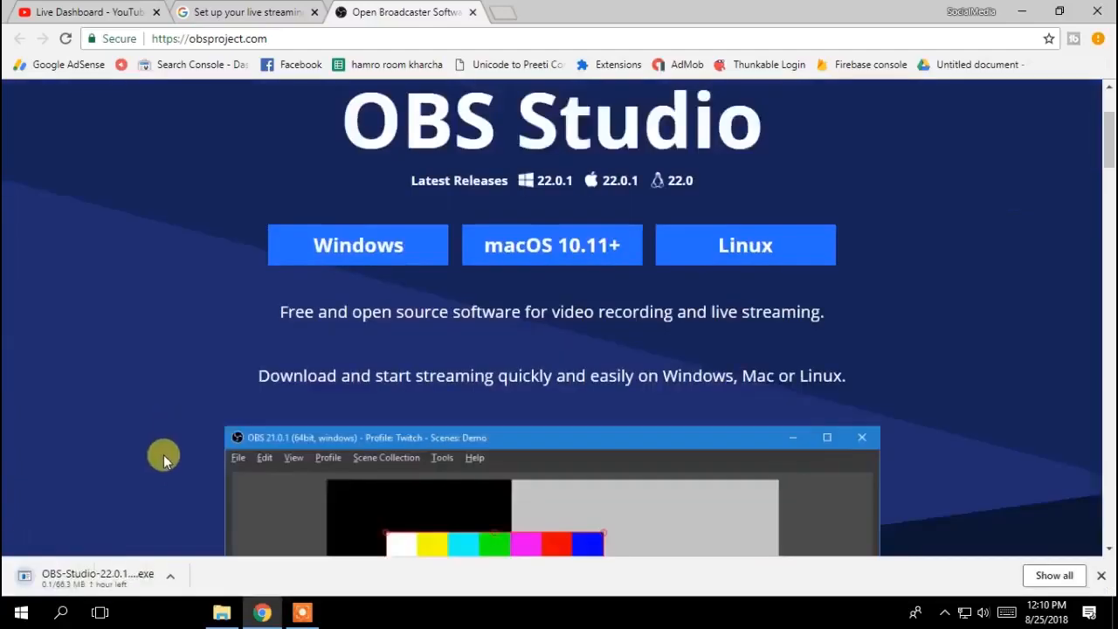
{"action": "scroll", "coordinate": [166, 450], "scroll_direction": "down", "scroll_amount": 1}
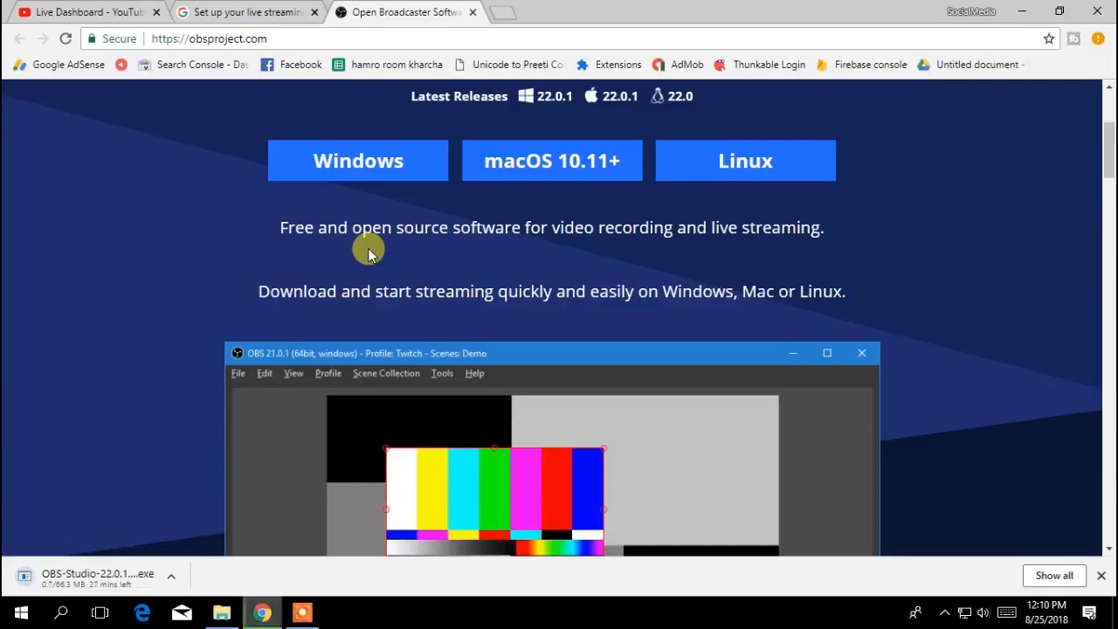
{"action": "left_click", "coordinate": [170, 576]}
{"action": "left_click", "coordinate": [198, 500]}
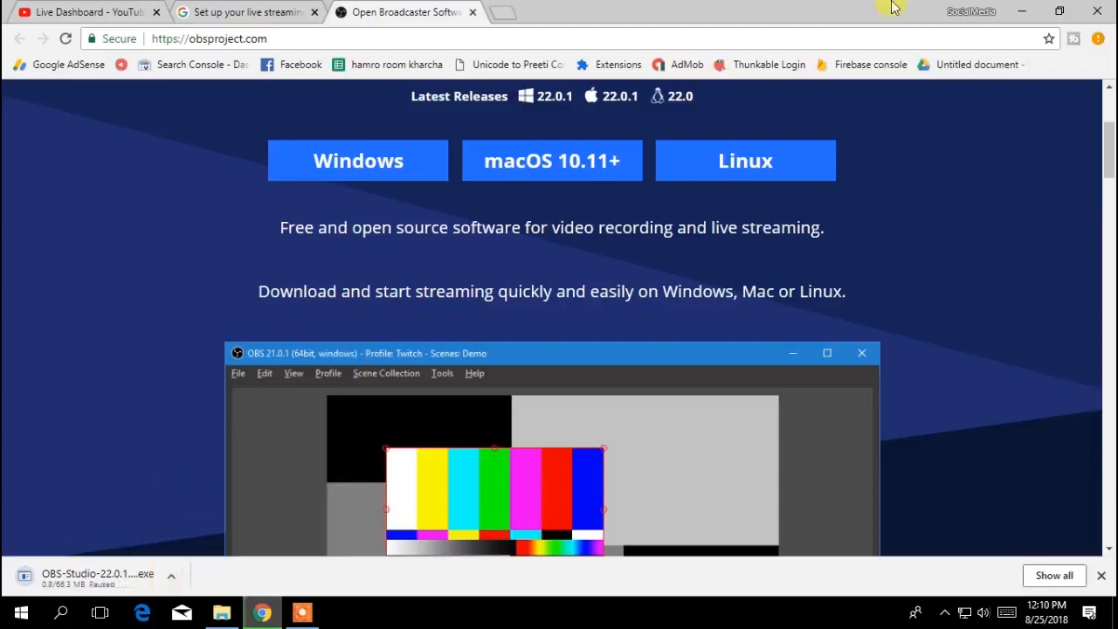
Minimize the browser and launch OBS Studio from its desktop shortcut
{"action": "left_click", "coordinate": [1018, 11]}
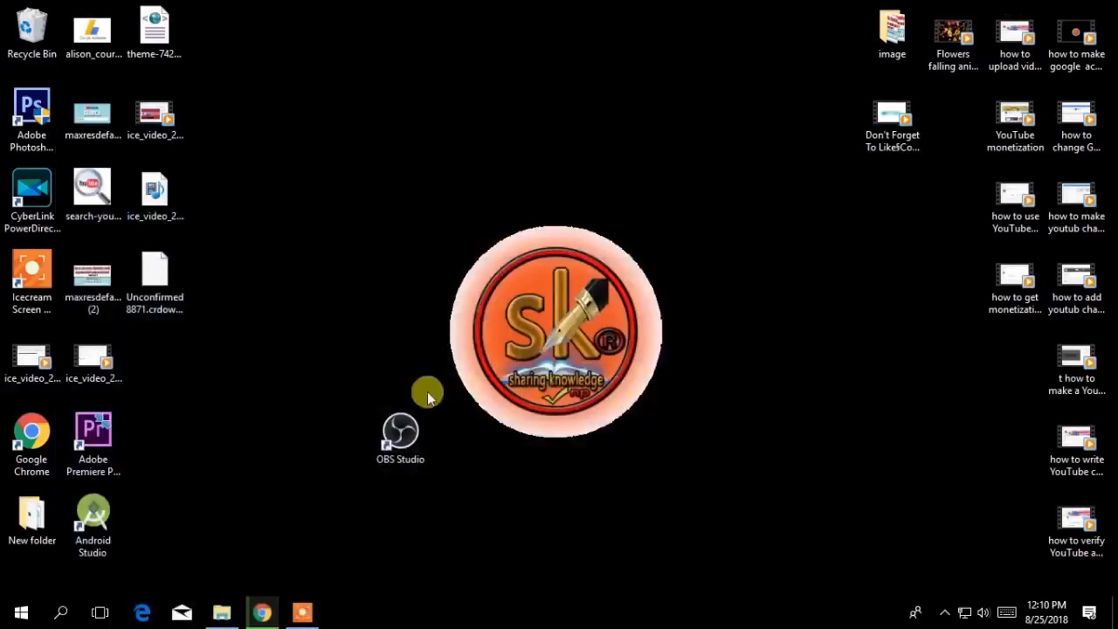
{"action": "left_click_drag", "start_coordinate": [399, 435], "coordinate": [537, 273]}
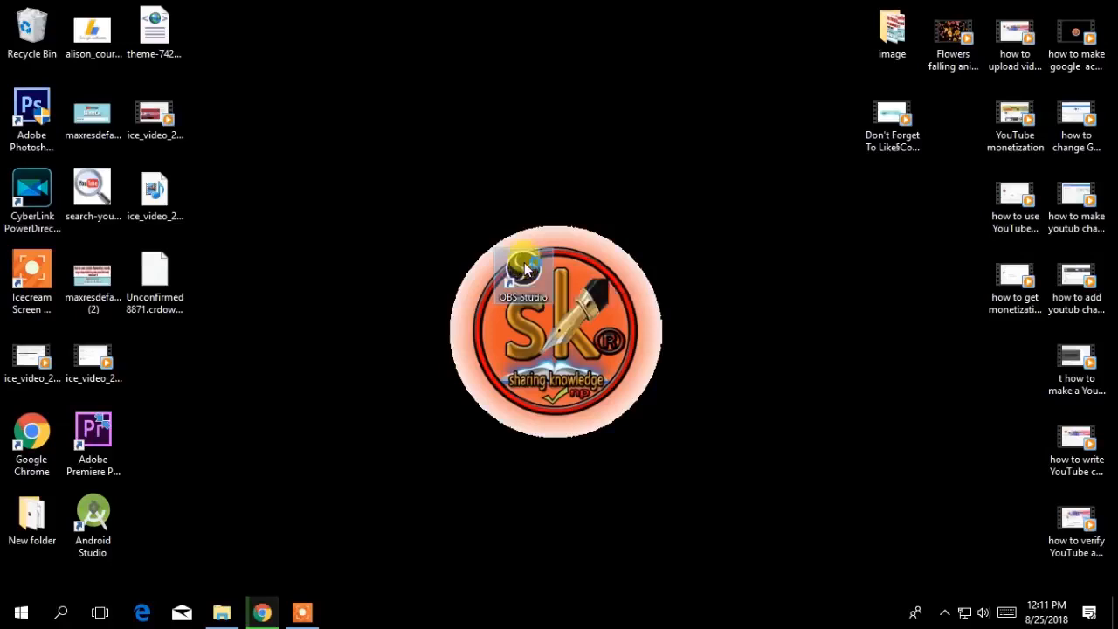
{"action": "double_click", "coordinate": [524, 262]}
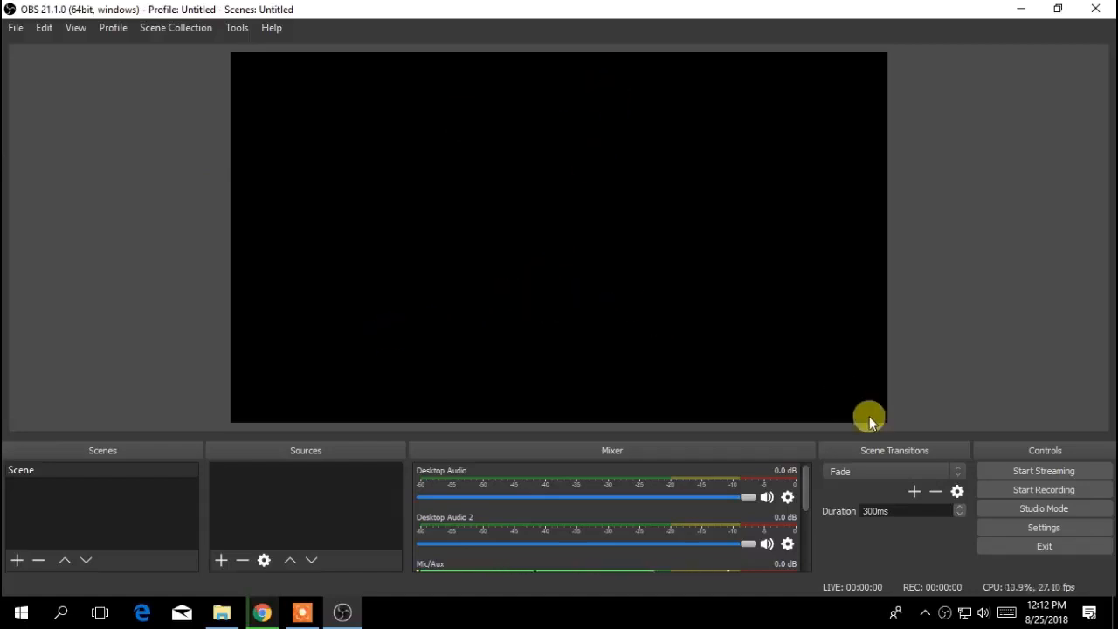
Open the OBS stream settings and choose YouTube / YouTube Gaming as the streaming service
{"action": "left_click", "coordinate": [1045, 531]}
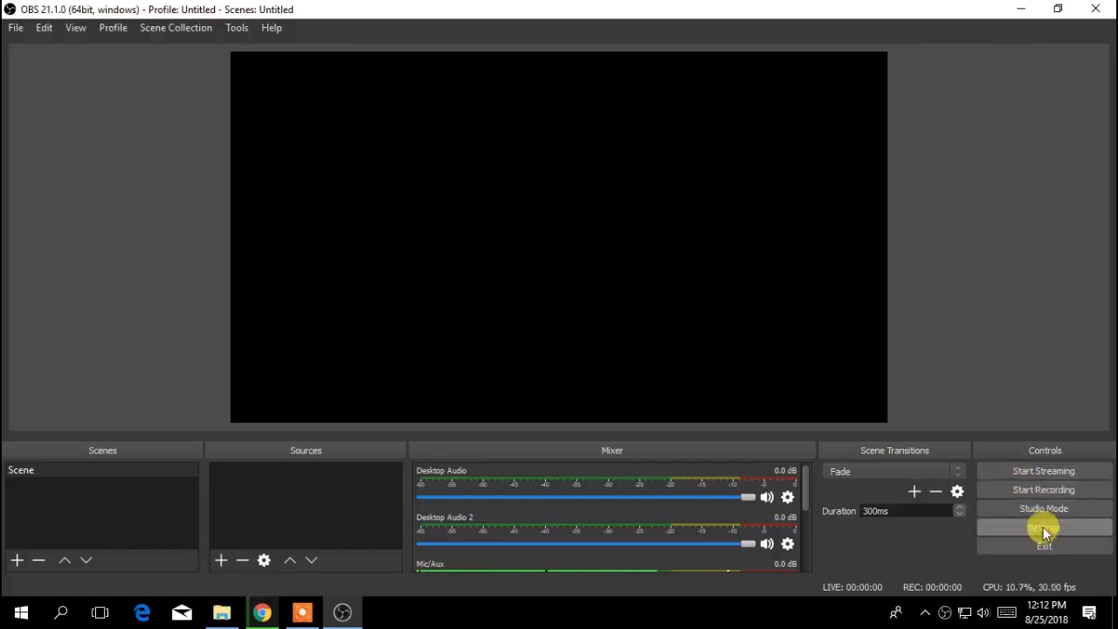
{"action": "left_click", "coordinate": [1045, 528]}
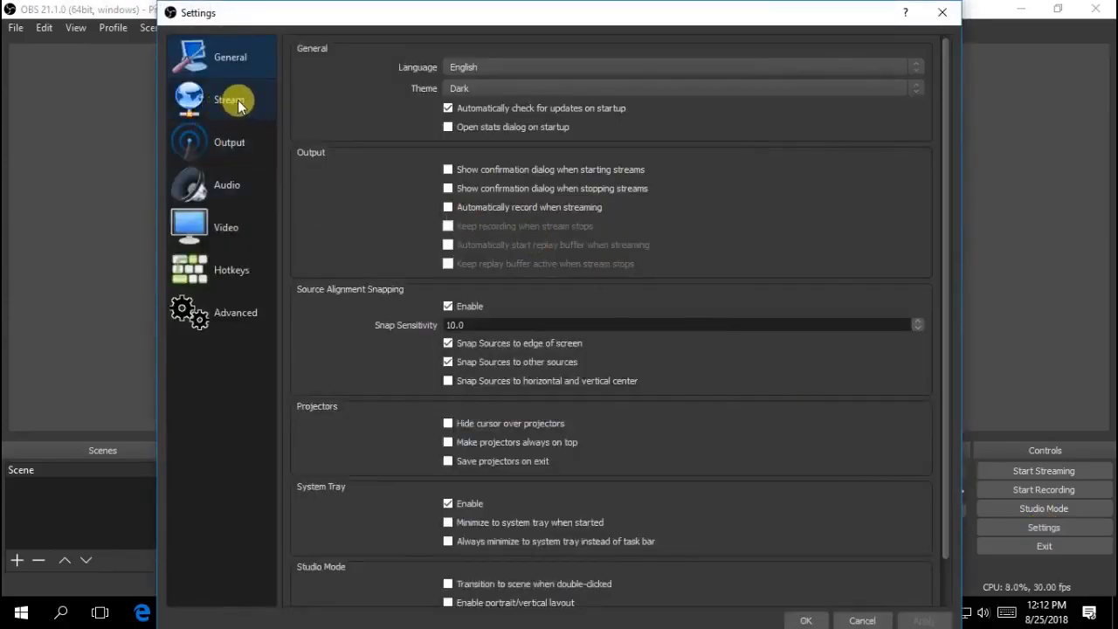
{"action": "left_click", "coordinate": [240, 105]}
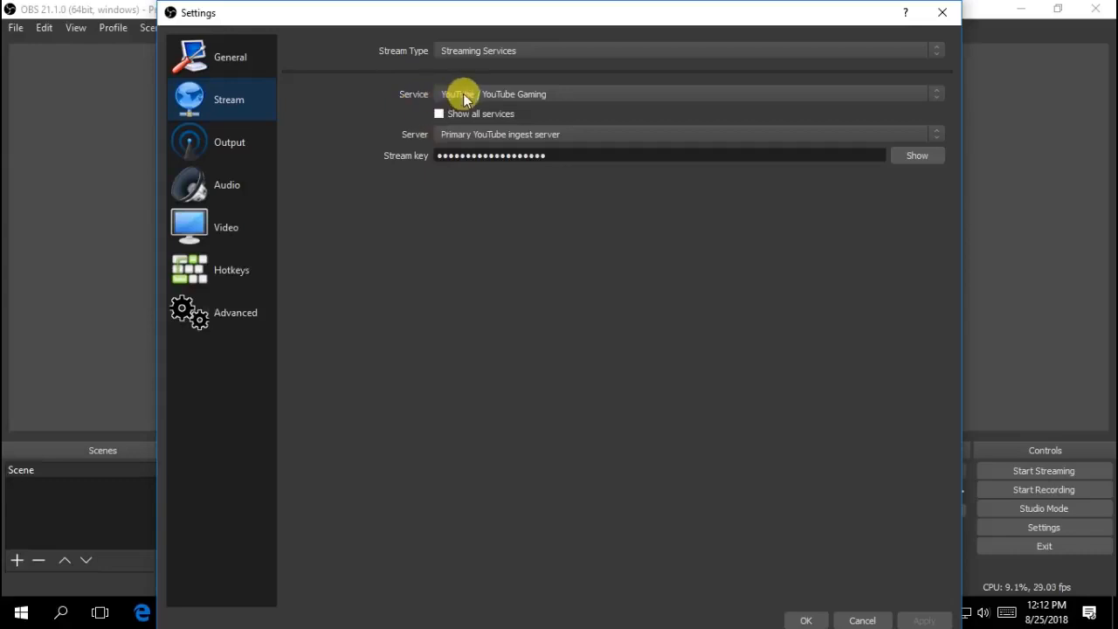
{"action": "left_click", "coordinate": [464, 99]}
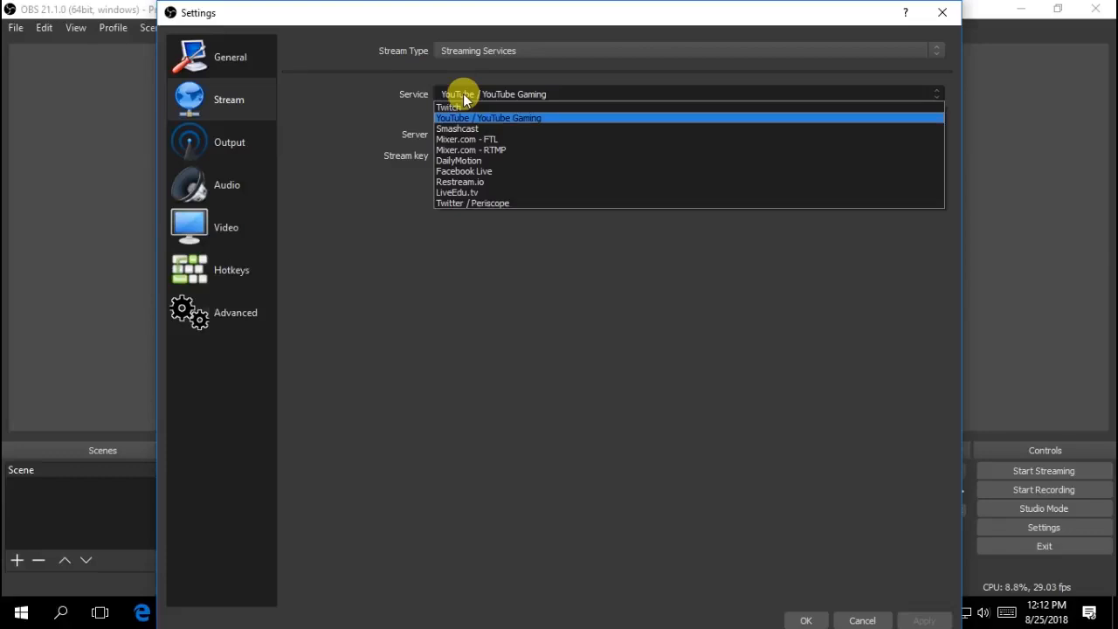
{"action": "left_click", "coordinate": [466, 118]}
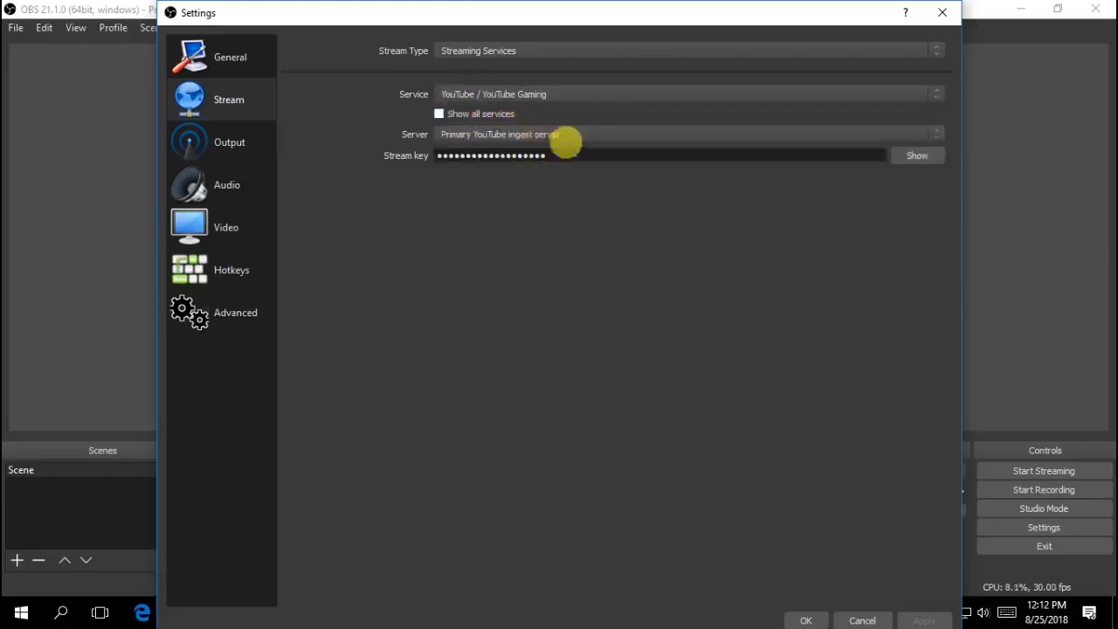
Replace the stream key with the one copied from the YouTube live dashboard and apply the settings
{"action": "left_click_drag", "start_coordinate": [559, 156], "coordinate": [422, 164]}
{"action": "key", "text": "ctrl+v"}
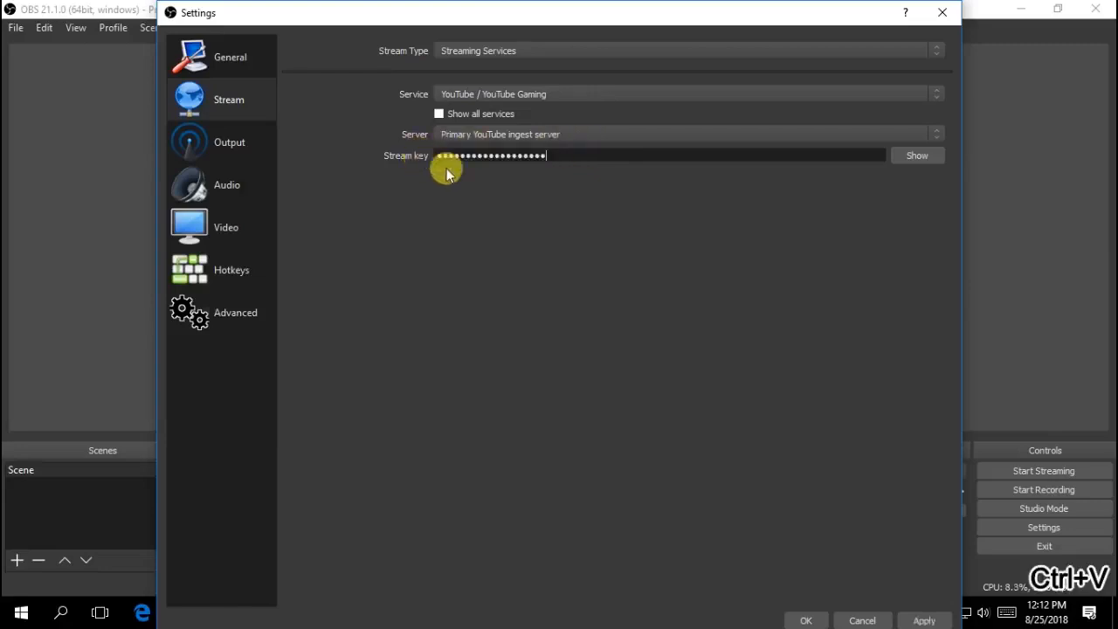
{"action": "left_click", "coordinate": [920, 620]}
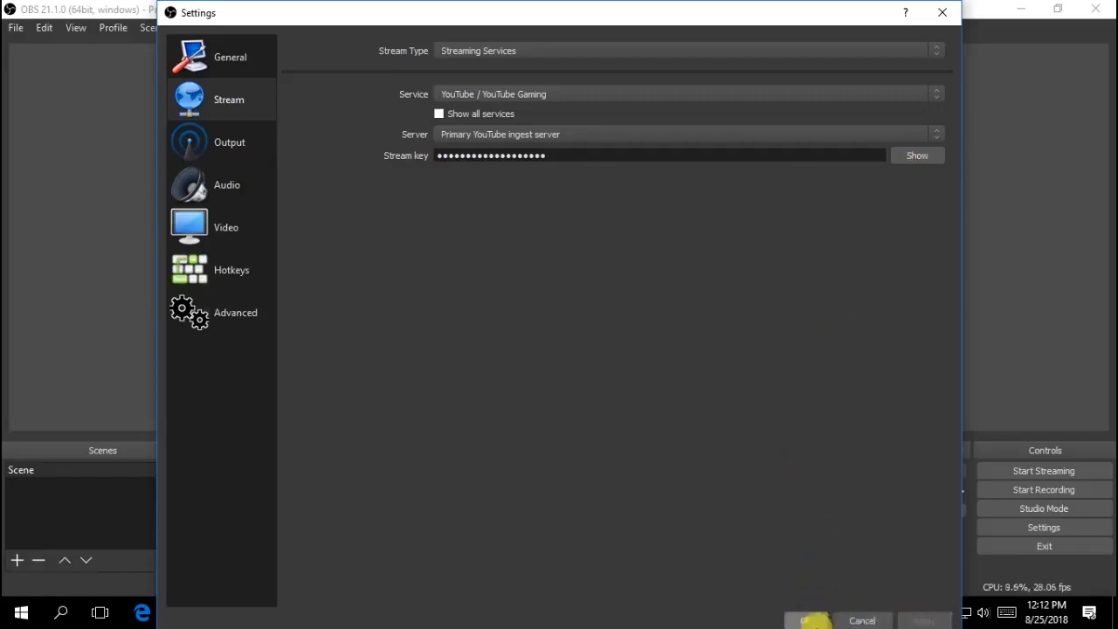
Close the stream settings, add a new Display Capture source to the scene, and hide that source
{"action": "left_click", "coordinate": [809, 620]}
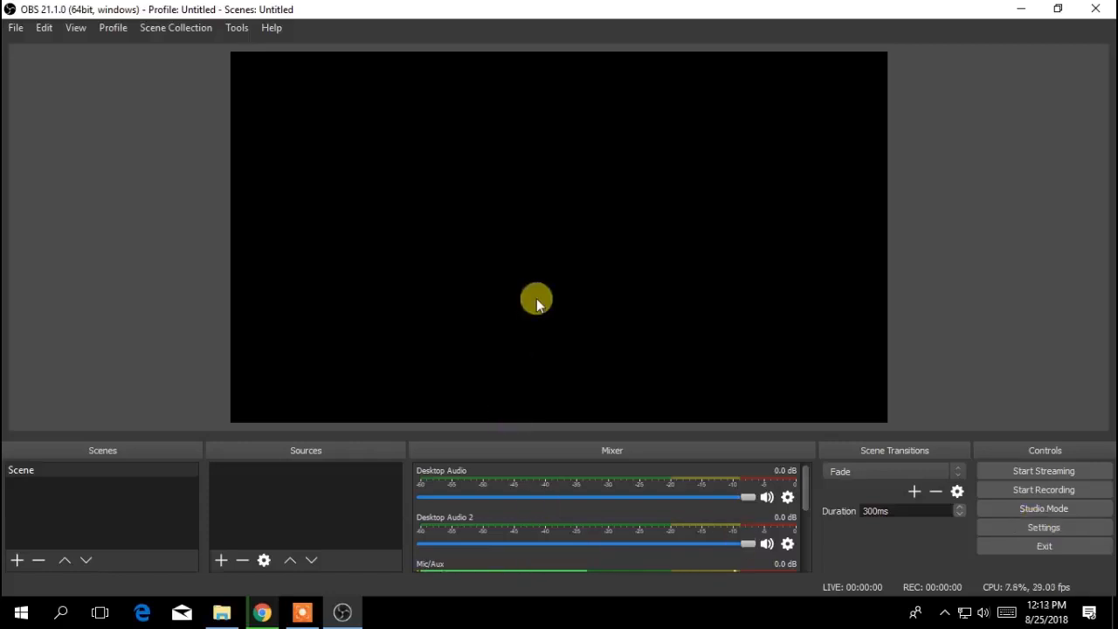
{"action": "left_click", "coordinate": [224, 560]}
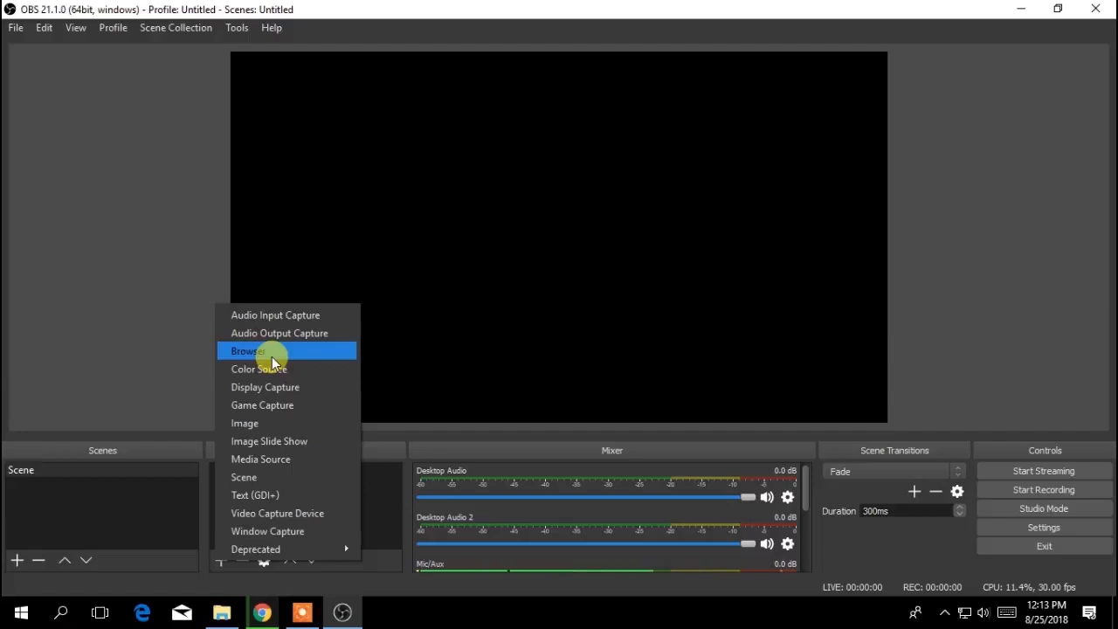
{"action": "left_click", "coordinate": [285, 399]}
{"action": "left_click", "coordinate": [605, 421]}
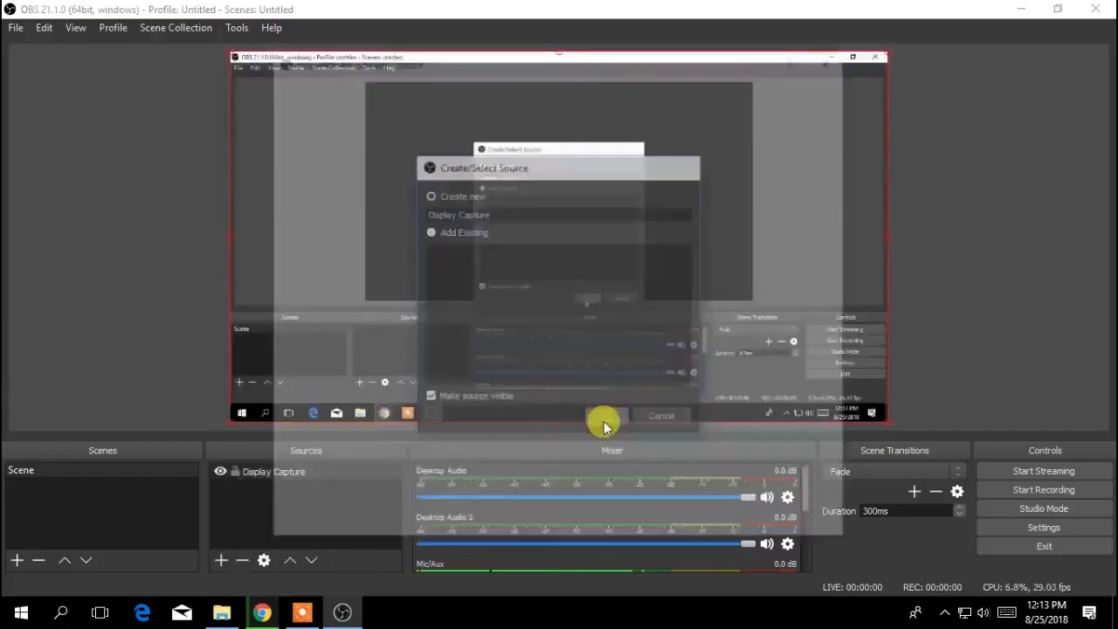
{"action": "left_click", "coordinate": [744, 522]}
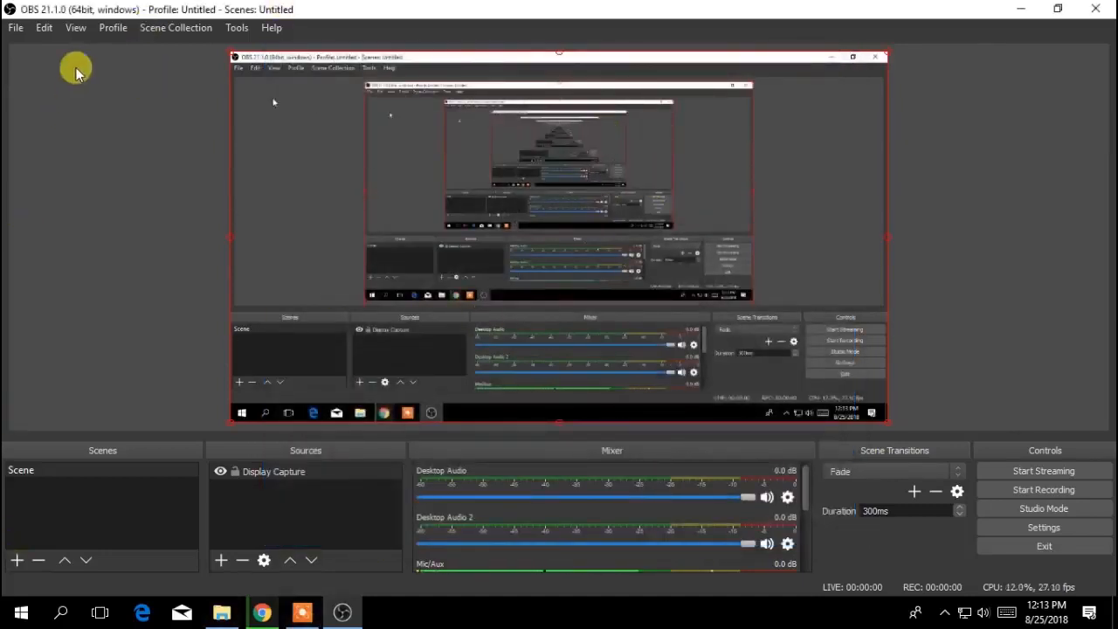
{"action": "left_click", "coordinate": [225, 472]}
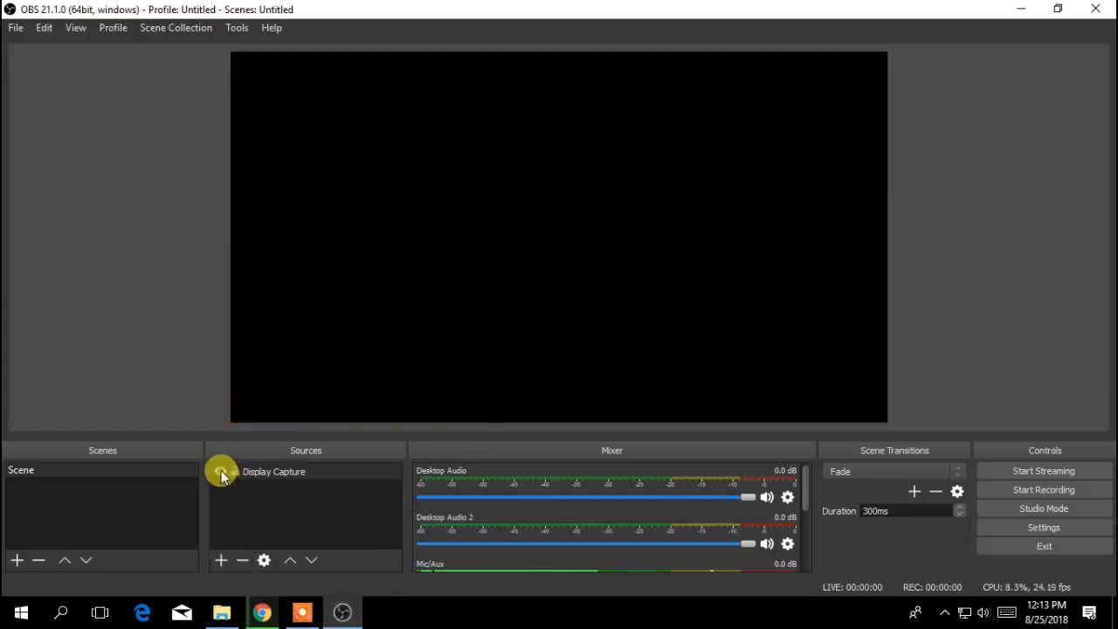
Add a new Media Source that plays the Desktop video "how to add youtub channel banner template and profile picture.mp4"
{"action": "left_click", "coordinate": [223, 564]}
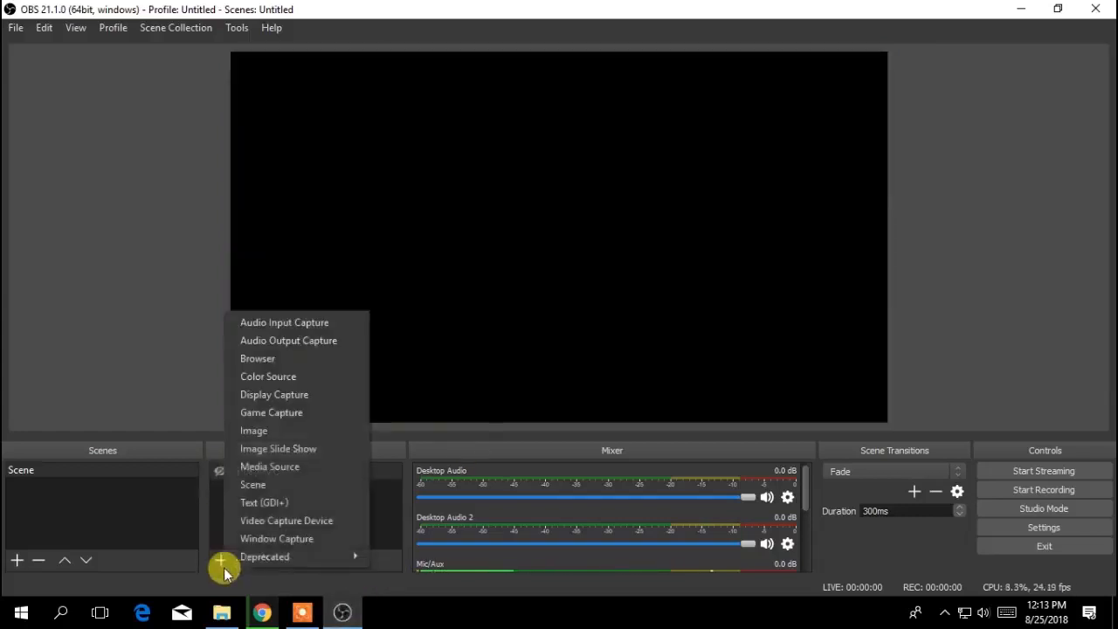
{"action": "left_click", "coordinate": [286, 470]}
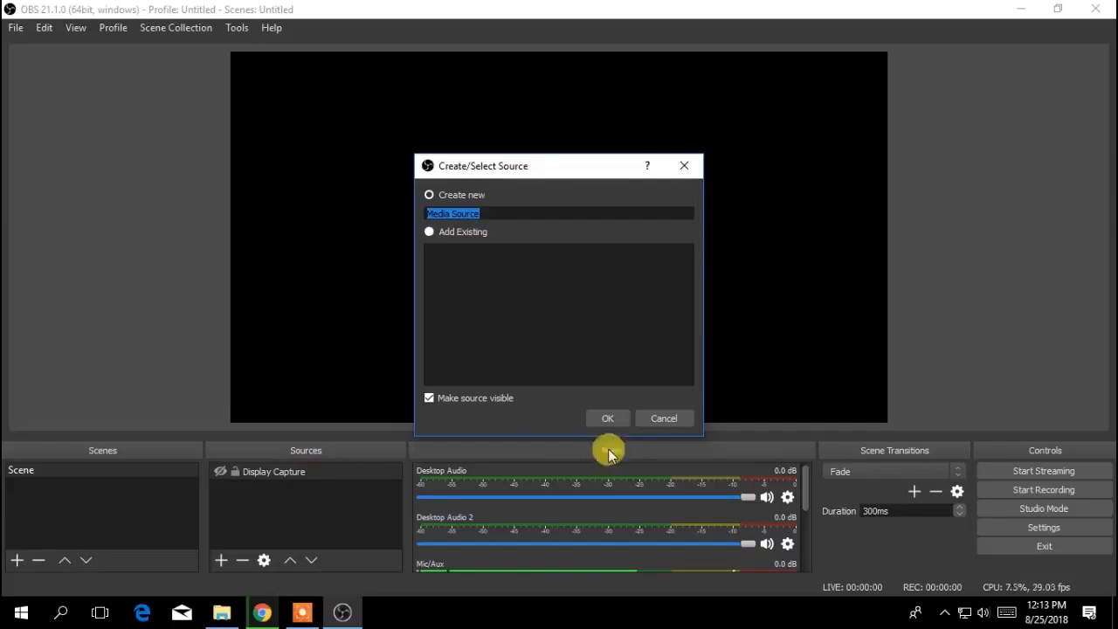
{"action": "left_click", "coordinate": [603, 418]}
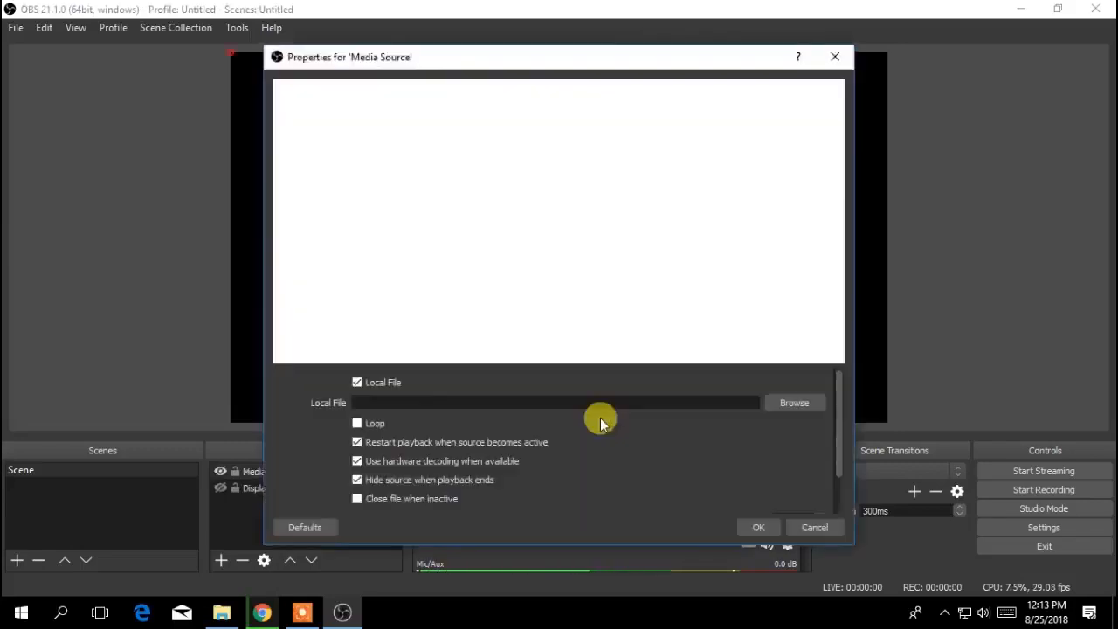
{"action": "left_click", "coordinate": [797, 407]}
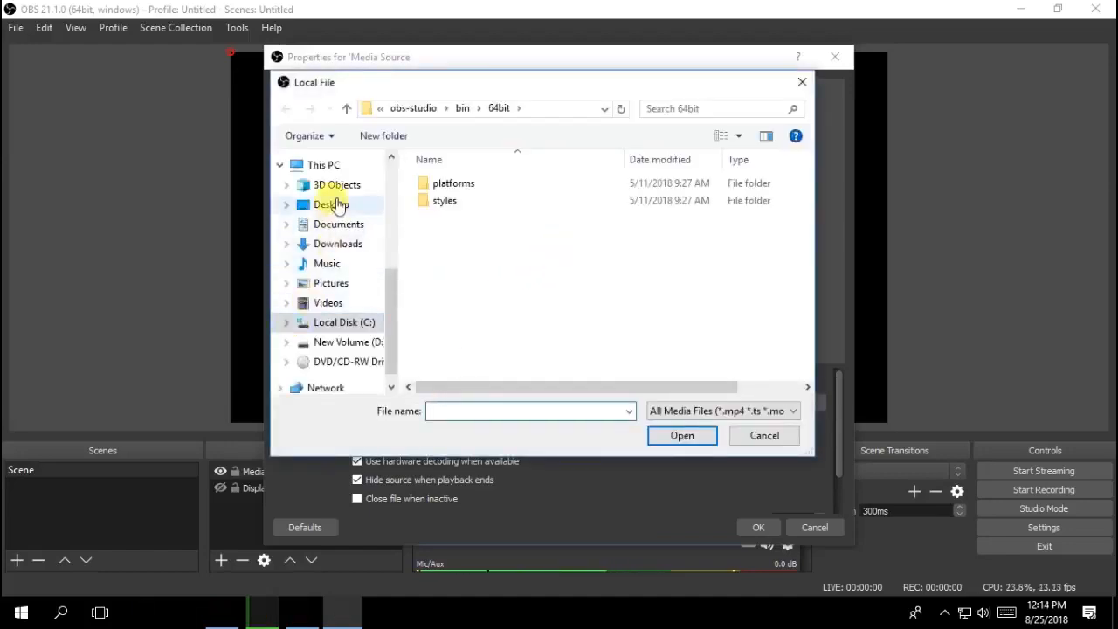
{"action": "left_click", "coordinate": [336, 205]}
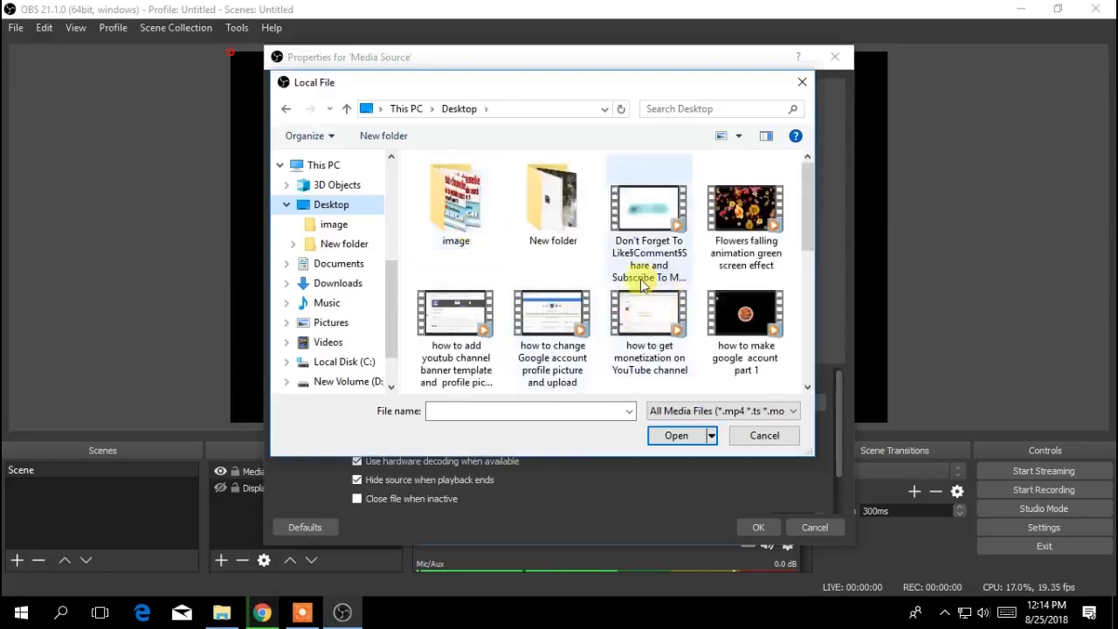
{"action": "left_click", "coordinate": [462, 322]}
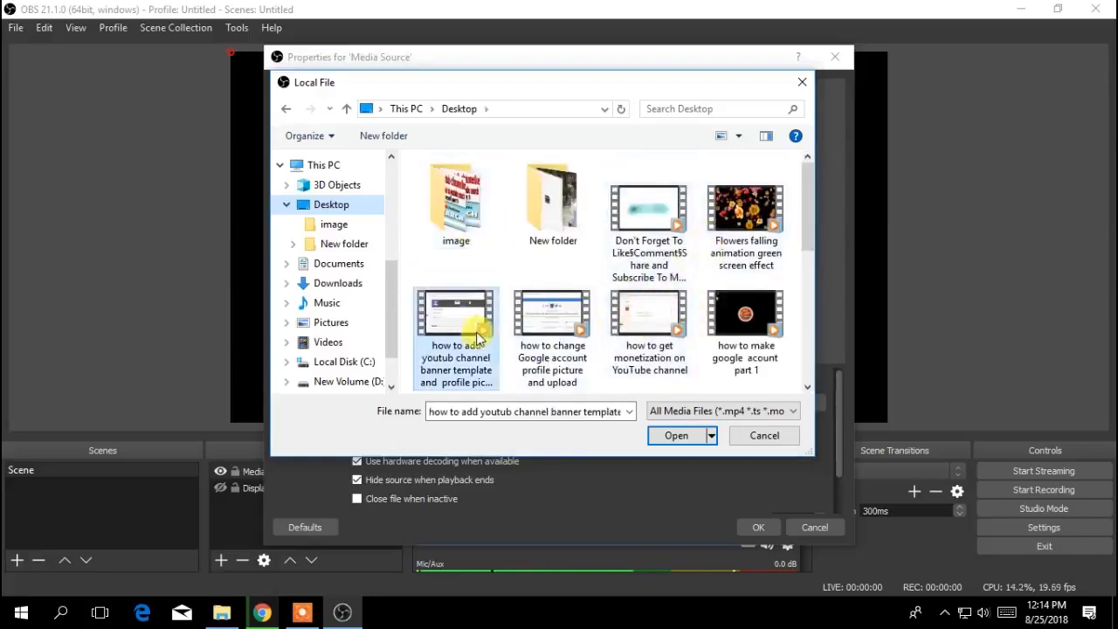
{"action": "left_click", "coordinate": [675, 435]}
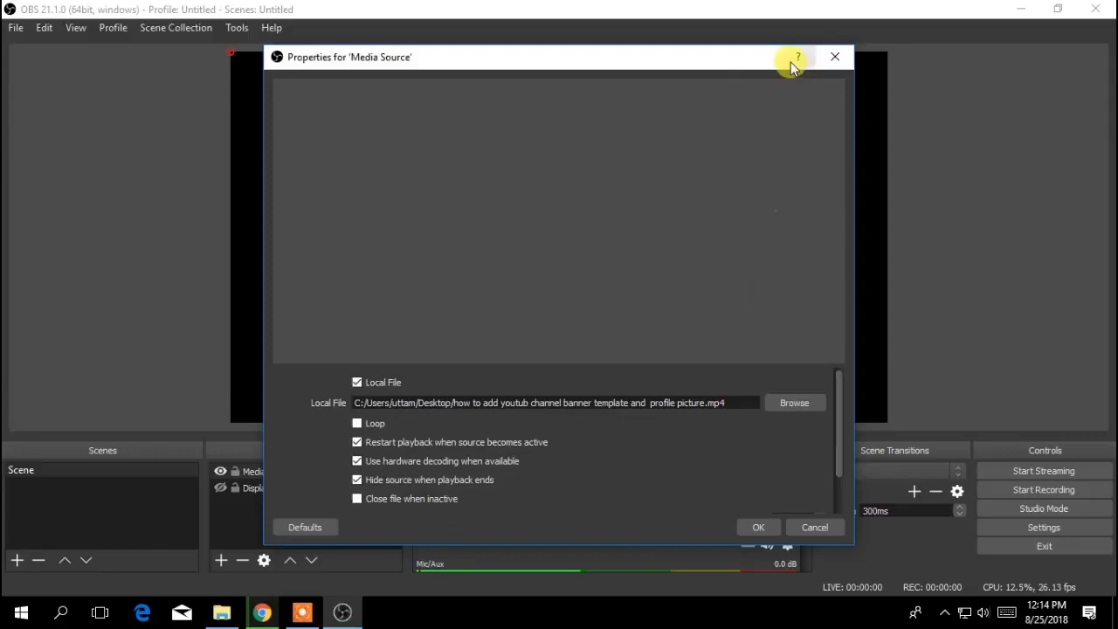
{"action": "left_click", "coordinate": [753, 525]}
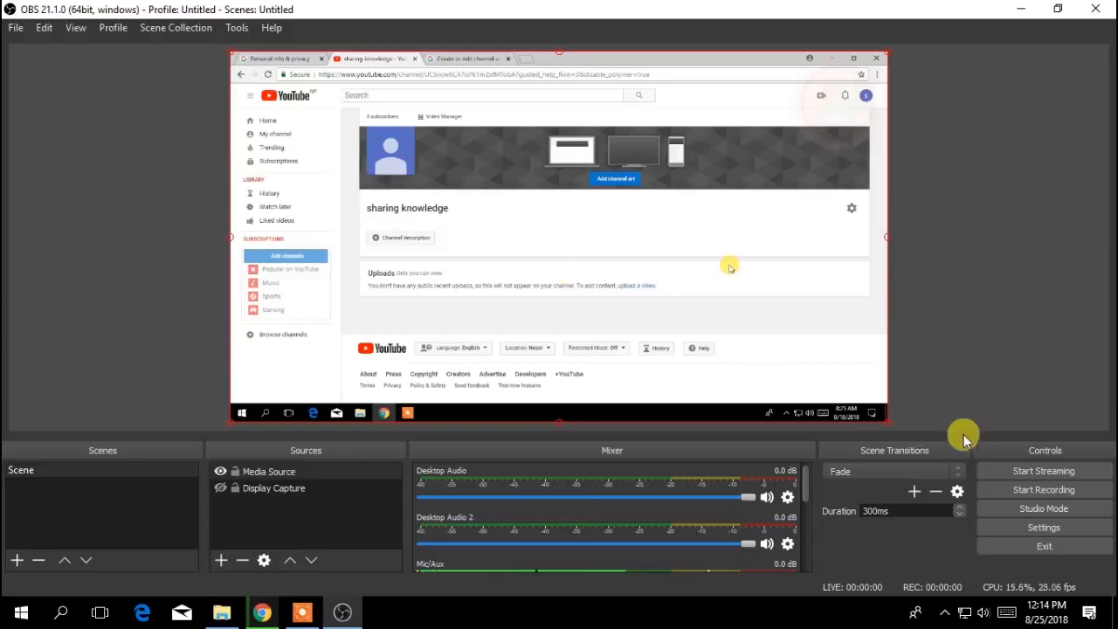
Start streaming, switch to the YouTube live dashboard in Chrome, and review its stream status, chat and analytics
{"action": "left_click", "coordinate": [1027, 481]}
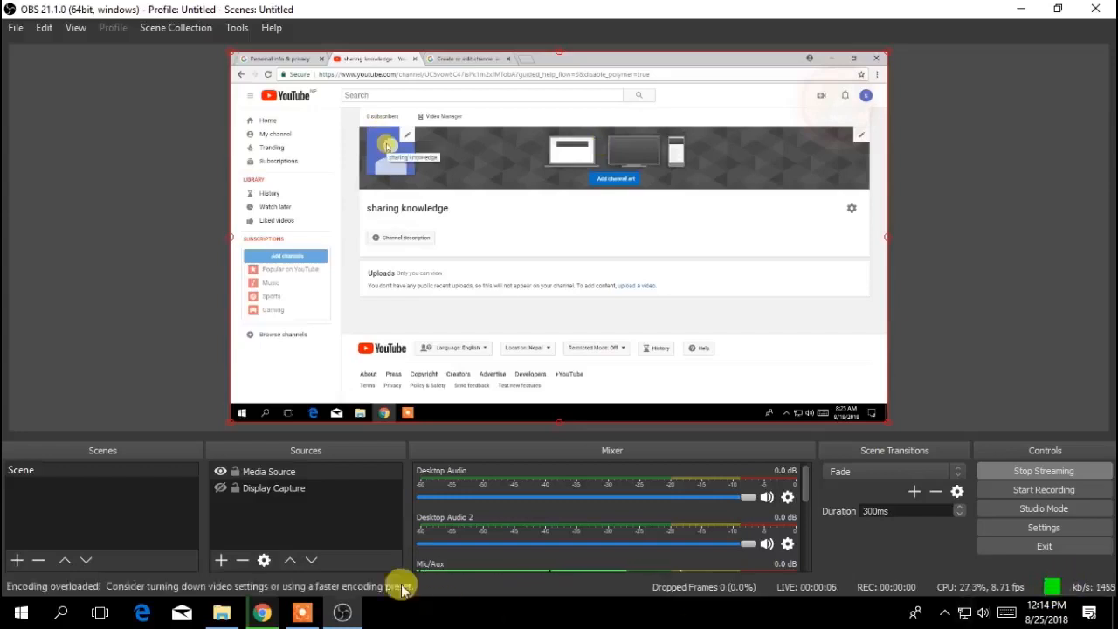
{"action": "left_click", "coordinate": [262, 613]}
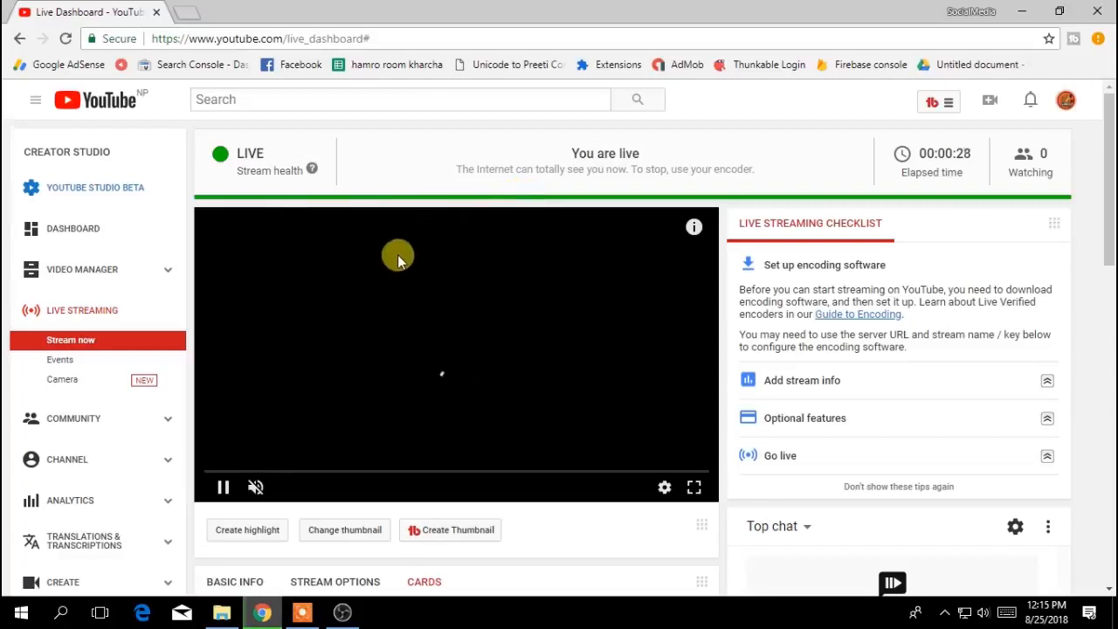
{"action": "scroll", "coordinate": [398, 259], "scroll_direction": "down", "scroll_amount": 2}
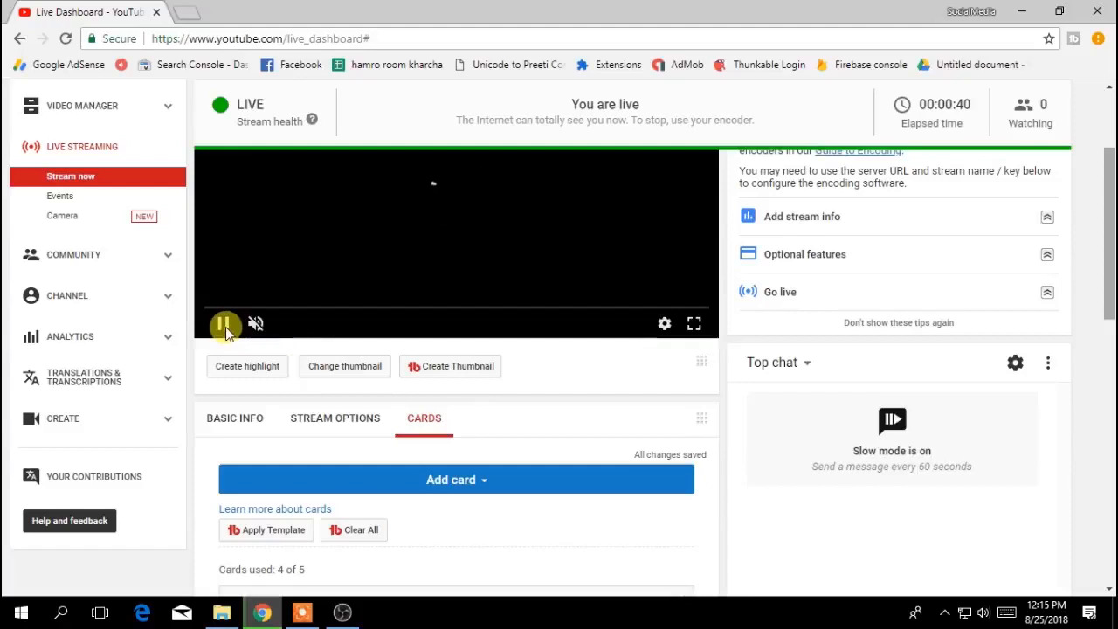
{"action": "scroll", "coordinate": [225, 328], "scroll_direction": "down", "scroll_amount": 6}
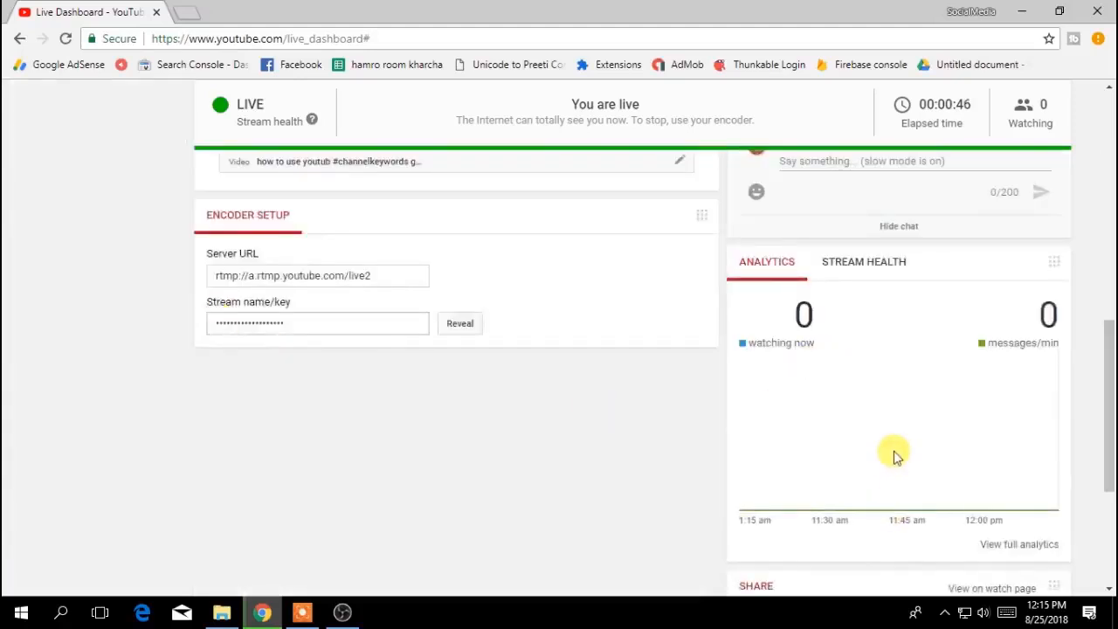
{"action": "scroll", "coordinate": [898, 428], "scroll_direction": "up", "scroll_amount": 3}
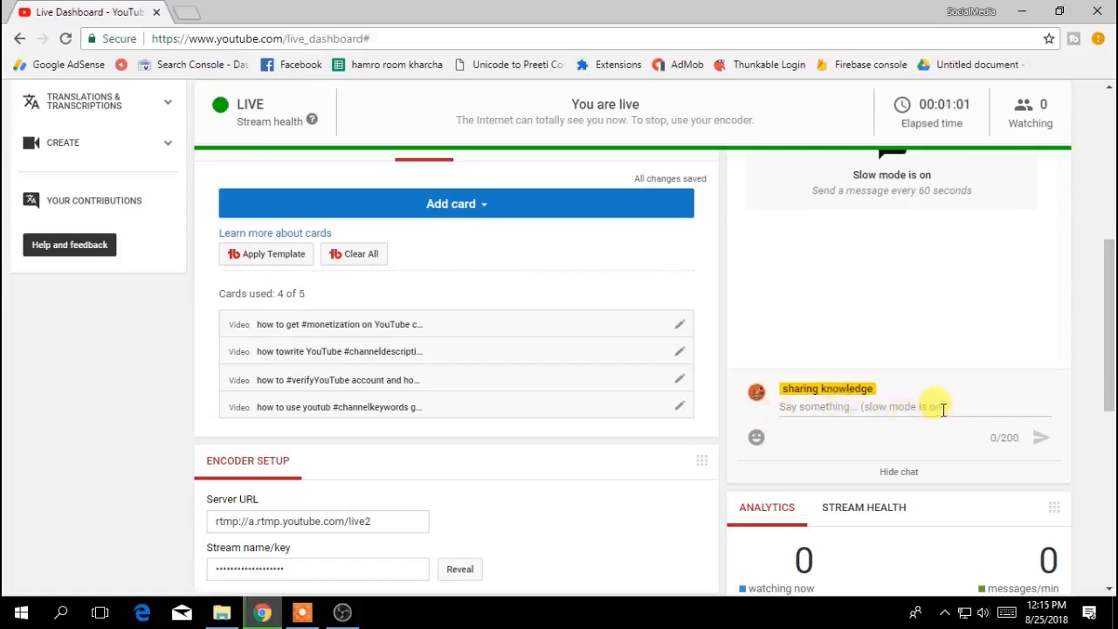
{"action": "left_click", "coordinate": [860, 407]}
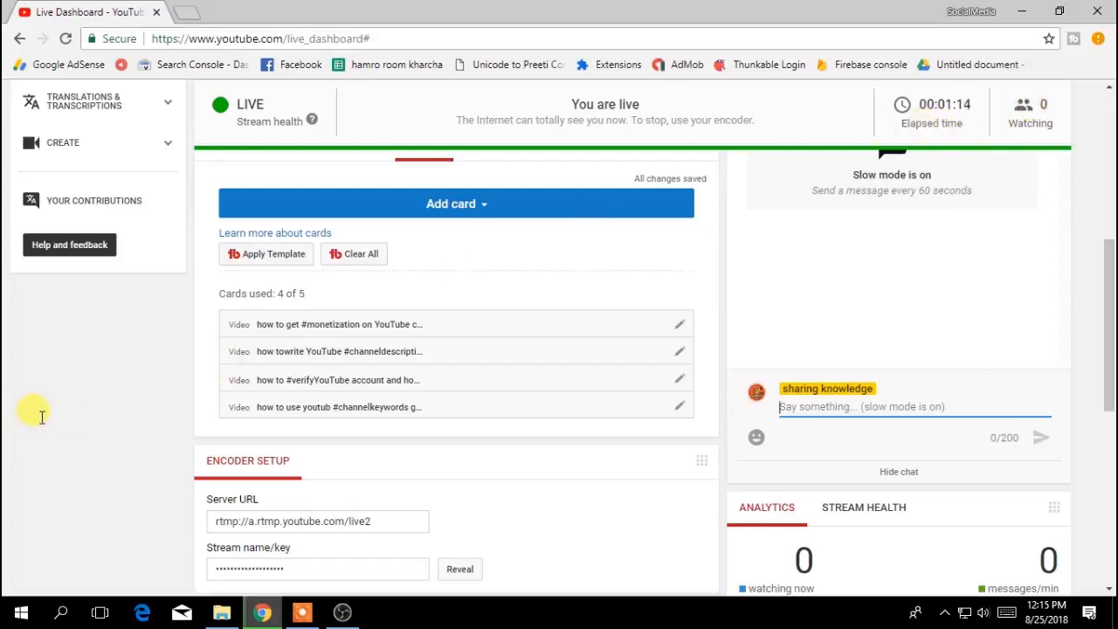
{"action": "scroll", "coordinate": [41, 417], "scroll_direction": "up", "scroll_amount": 5}
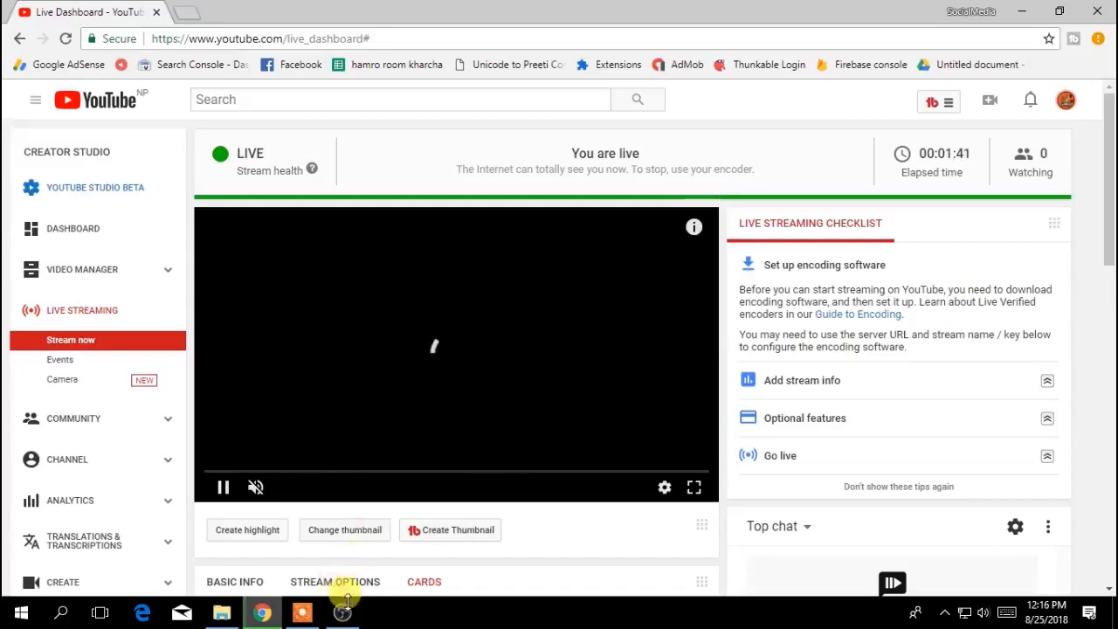
Switch back to OBS Studio, stop the stream, and minimize the OBS window
{"action": "mouse_move", "coordinate": [347, 614]}
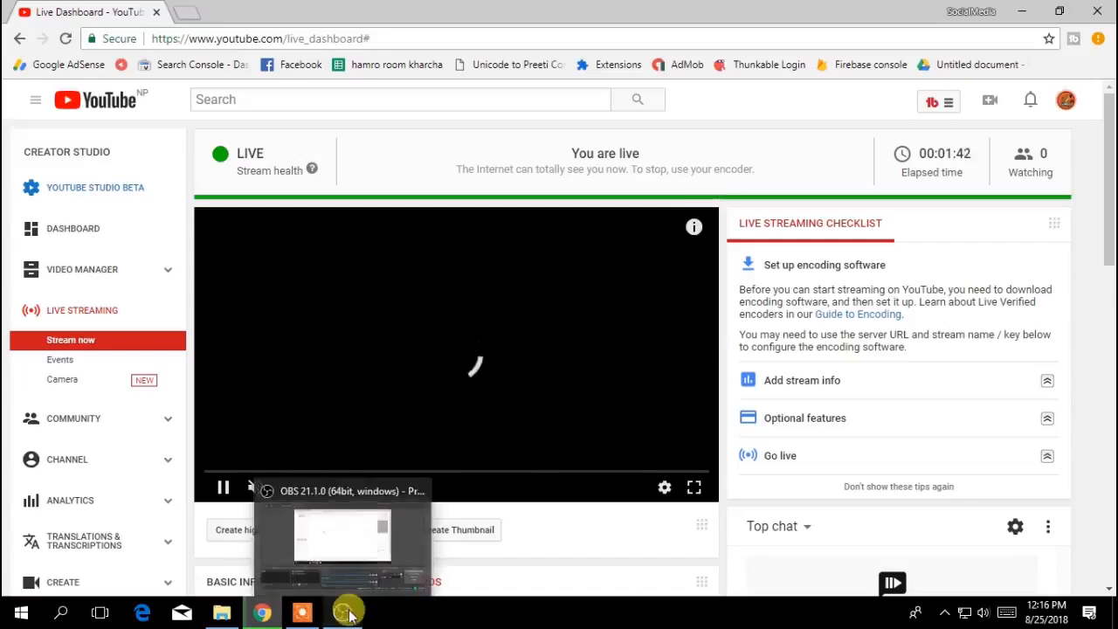
{"action": "left_click", "coordinate": [348, 615]}
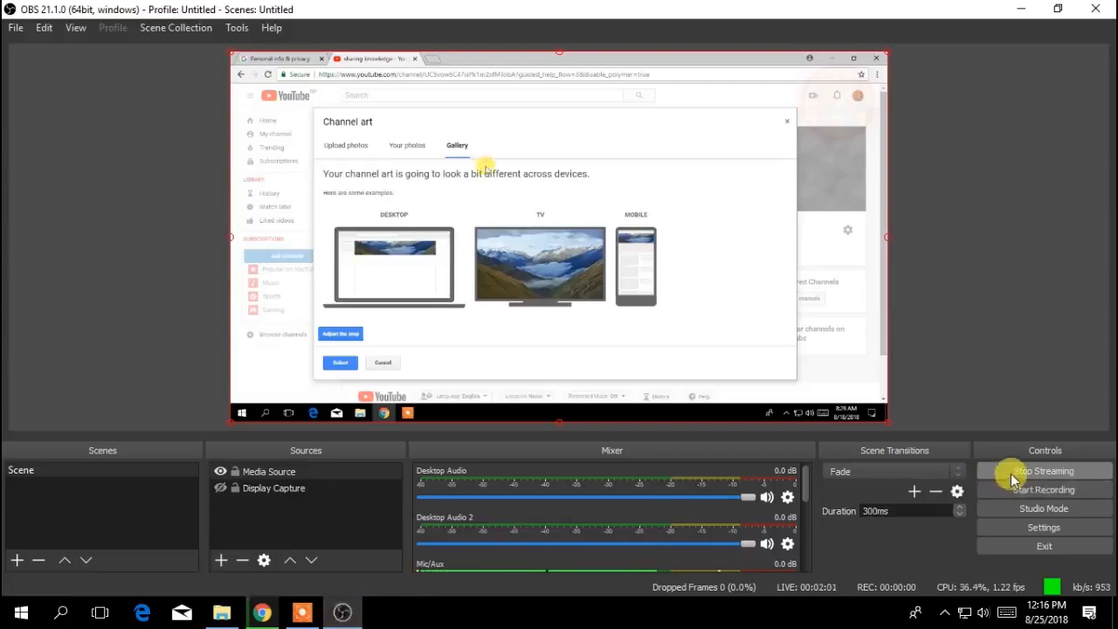
{"action": "left_click", "coordinate": [1048, 472]}
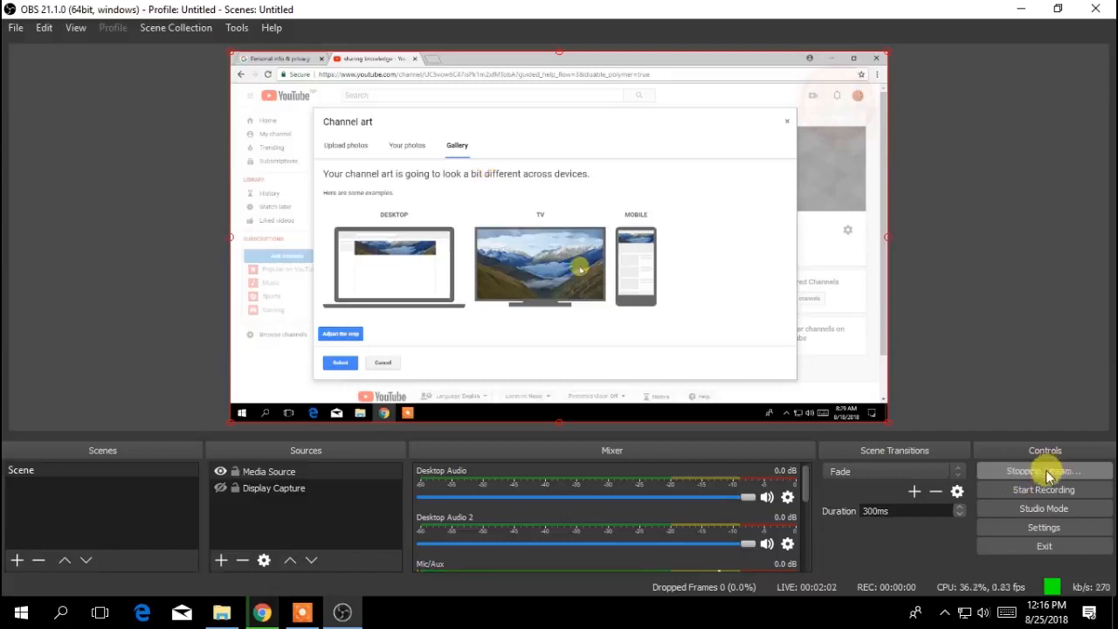
{"action": "left_click", "coordinate": [1033, 7]}
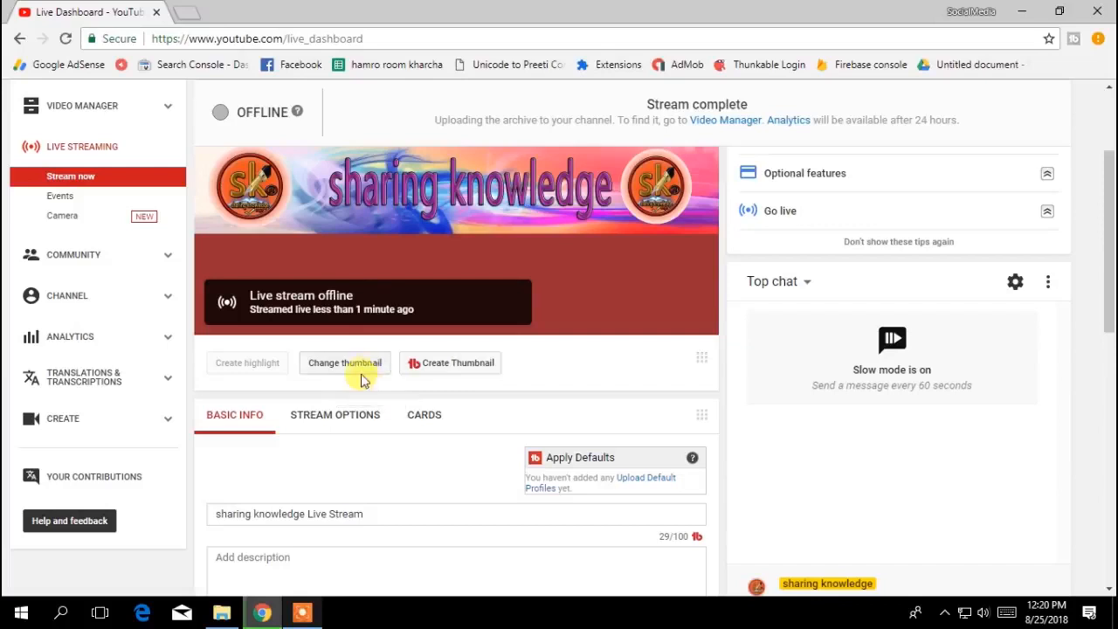
Open the image chooser for the completed stream's thumbnail and dismiss it without selecting a file
{"action": "left_click", "coordinate": [356, 369]}
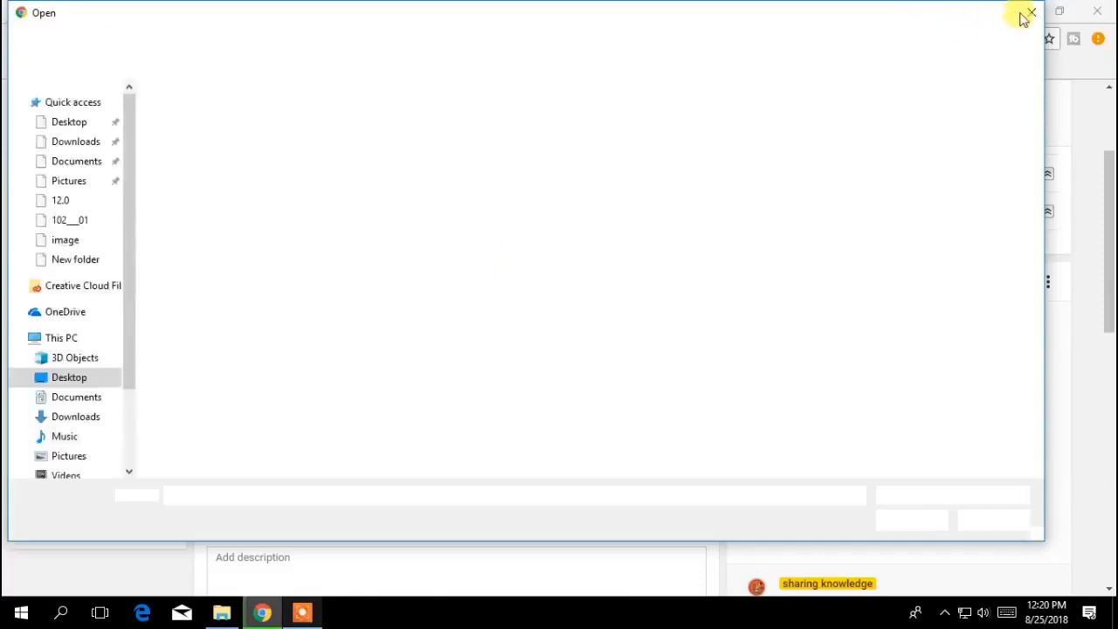
{"action": "left_click", "coordinate": [1027, 18]}
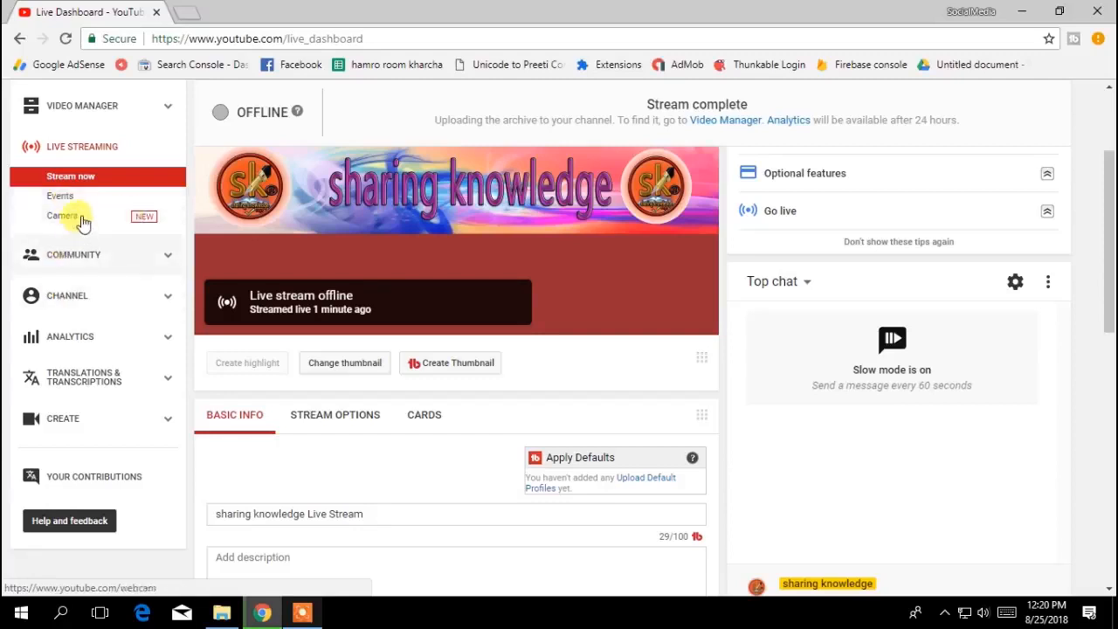
Open YouTube's Camera live streaming page and title the webcam stream "test"
{"action": "left_click", "coordinate": [97, 218]}
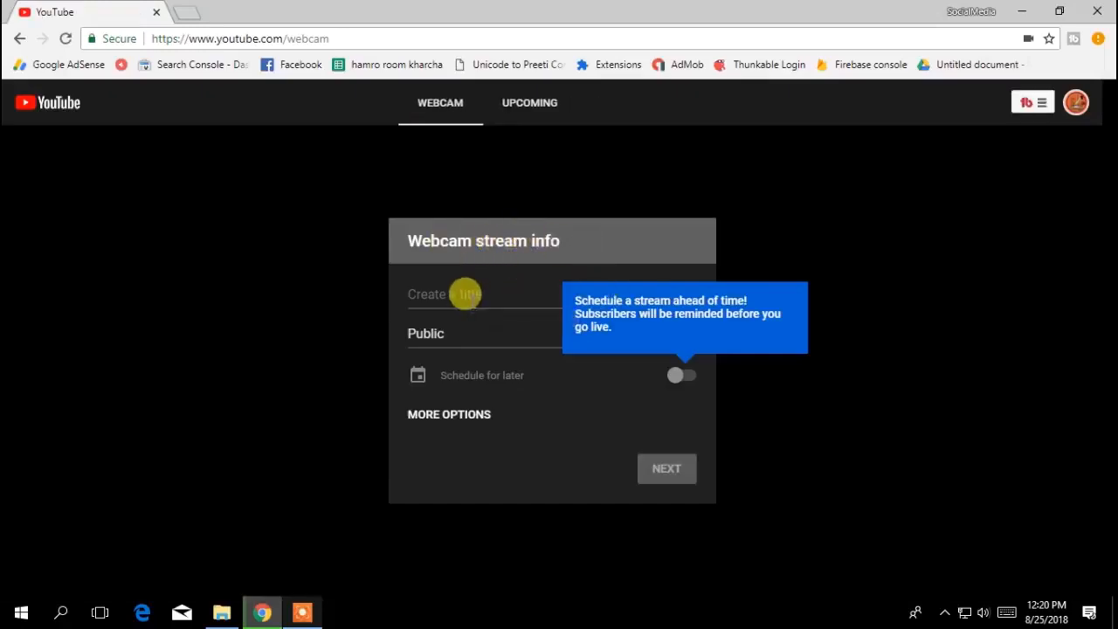
{"action": "left_click", "coordinate": [468, 294]}
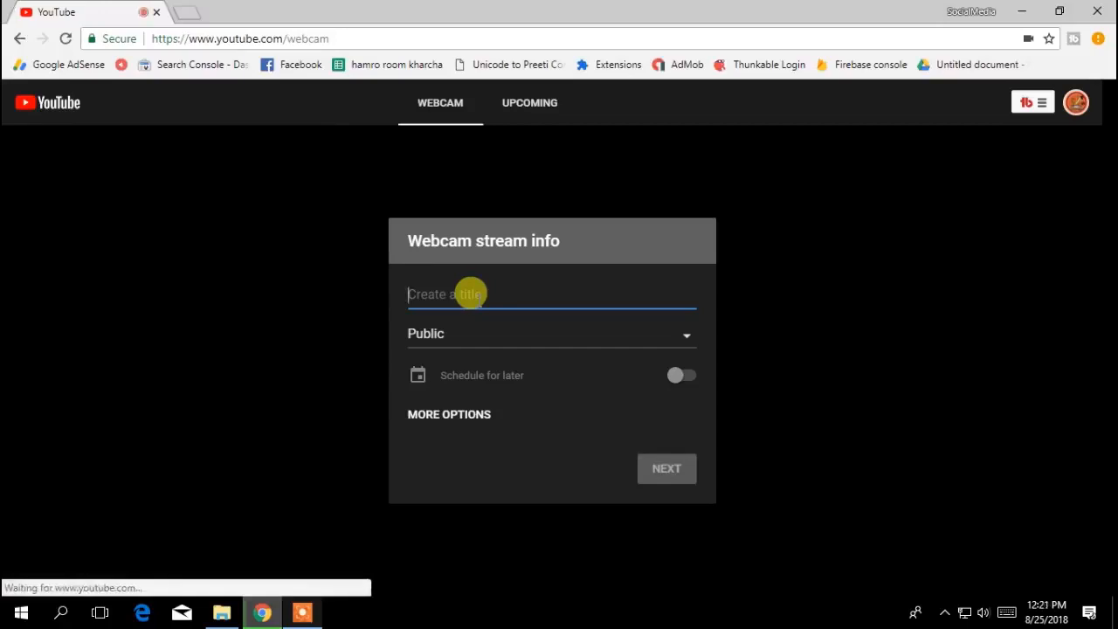
{"action": "type", "text": "t"}
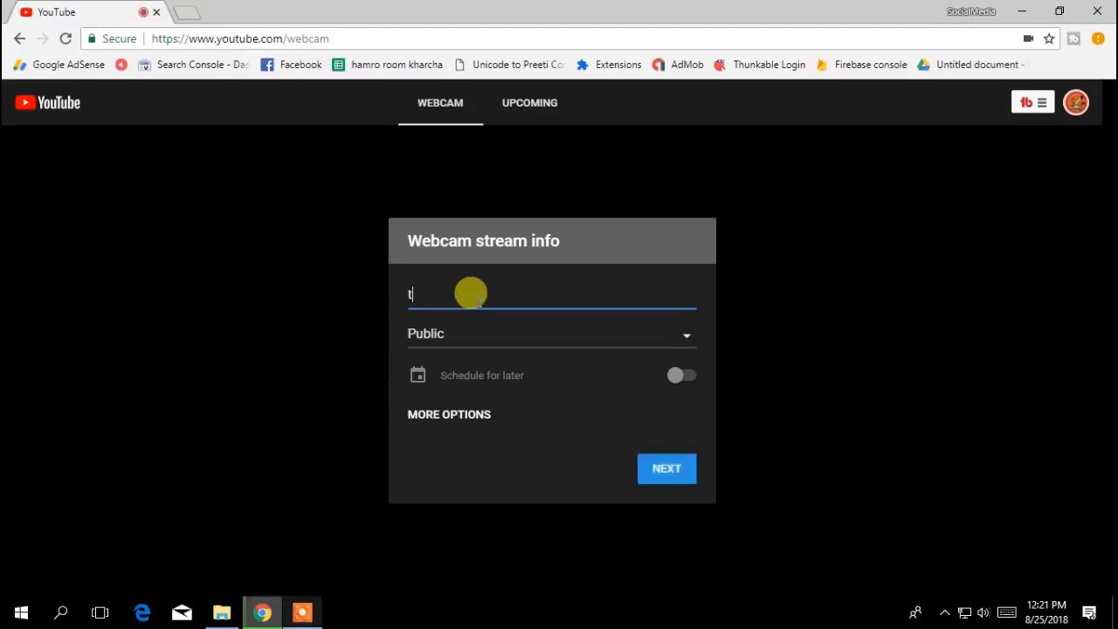
{"action": "type", "text": "est"}
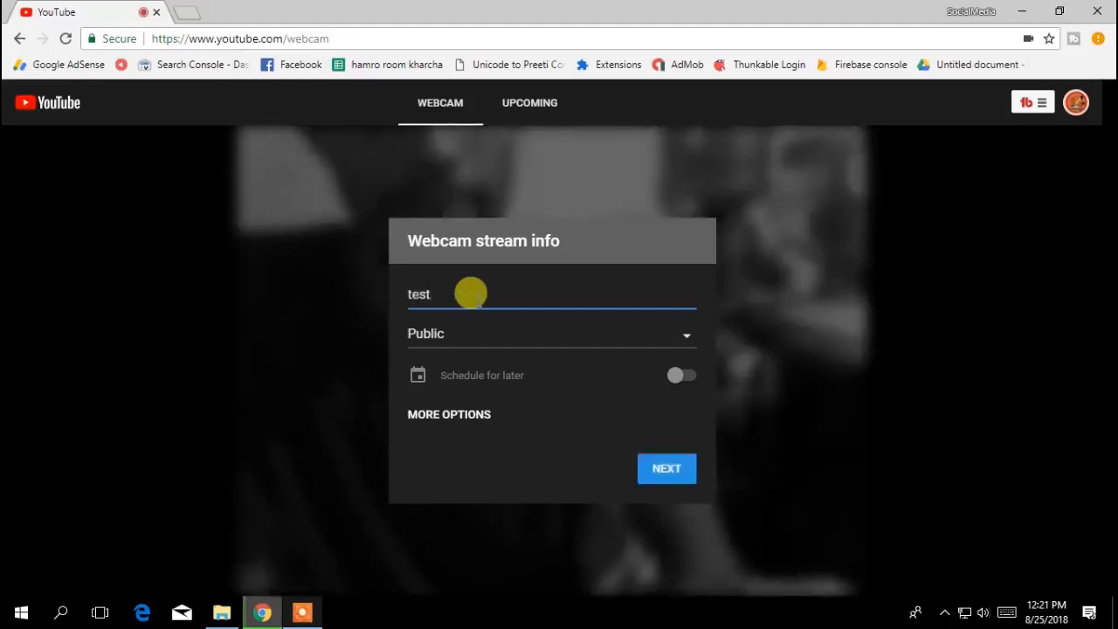
Set the webcam stream's visibility to Private, proceed to the live stream preview, and go live
{"action": "left_click", "coordinate": [686, 337]}
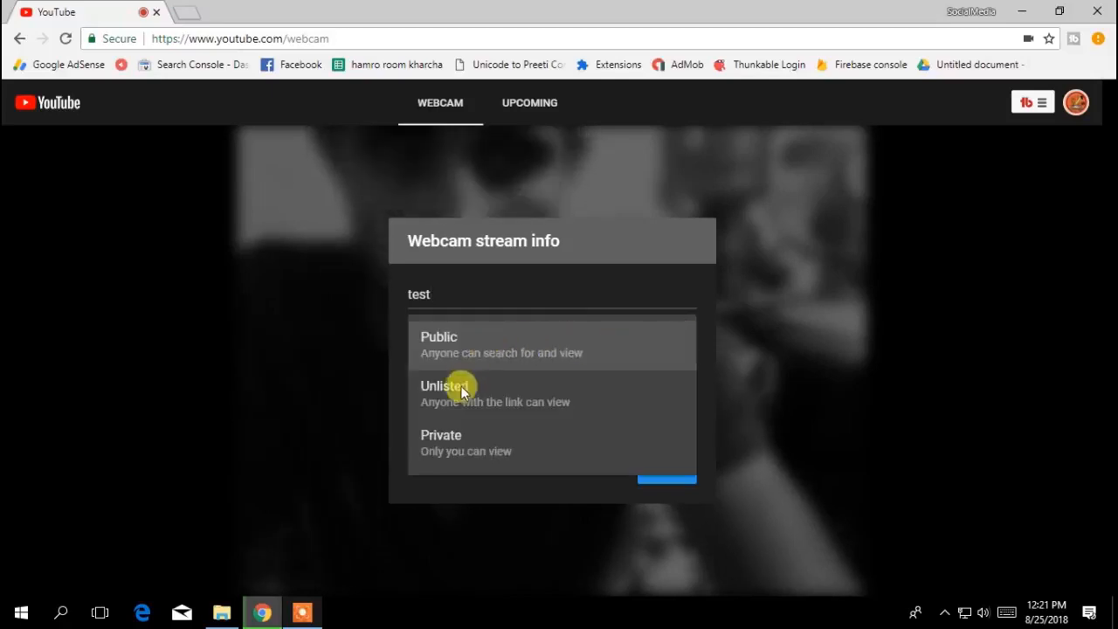
{"action": "left_click", "coordinate": [444, 438]}
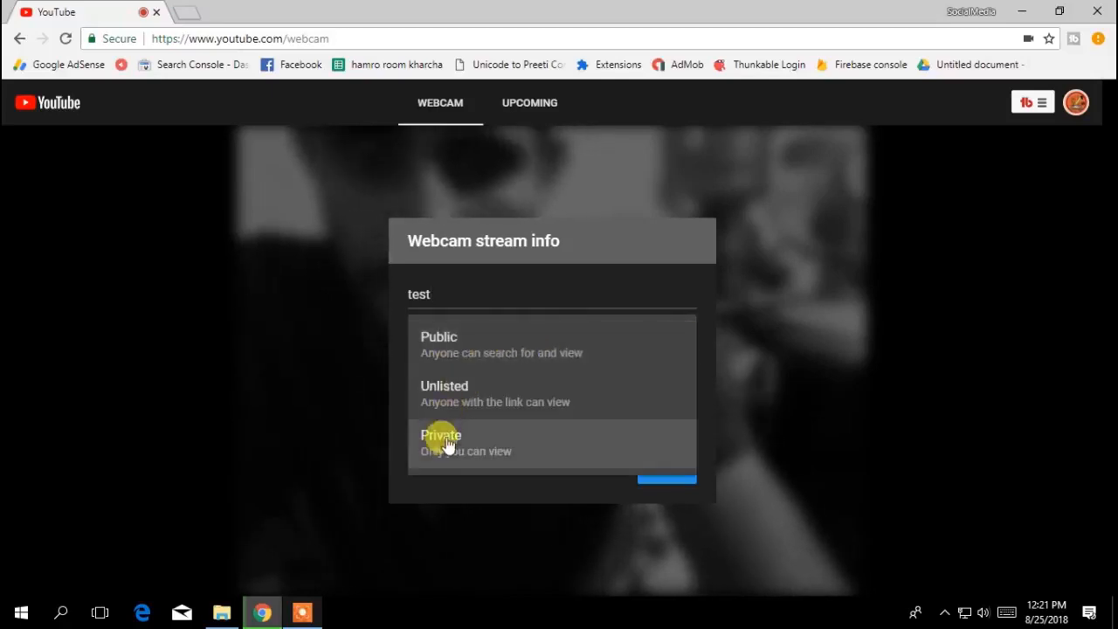
{"action": "left_click", "coordinate": [447, 442]}
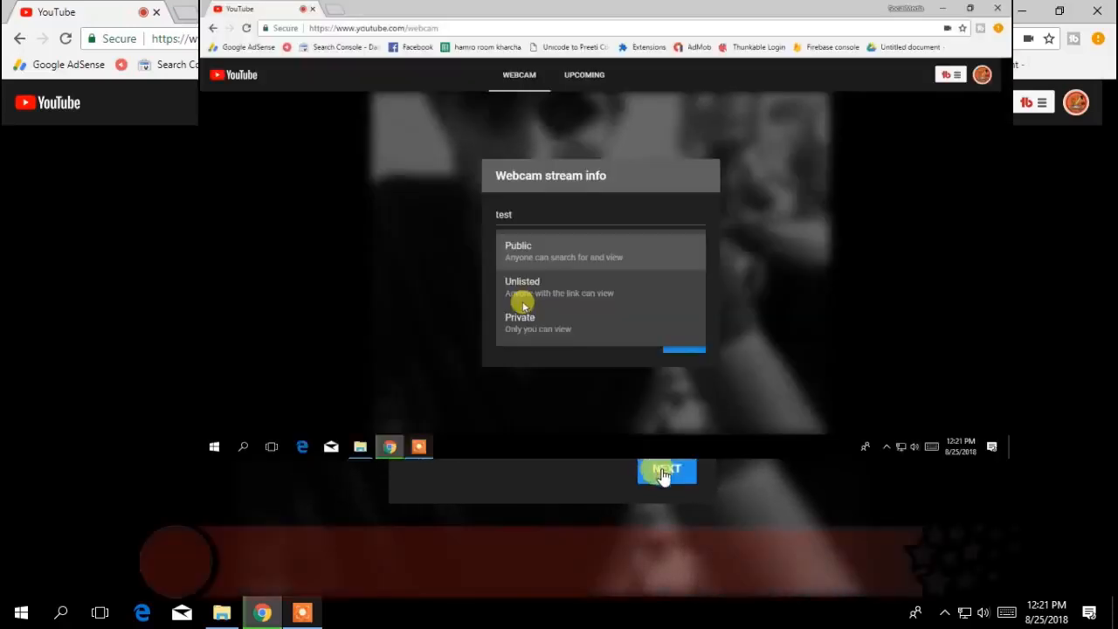
{"action": "left_click", "coordinate": [664, 472]}
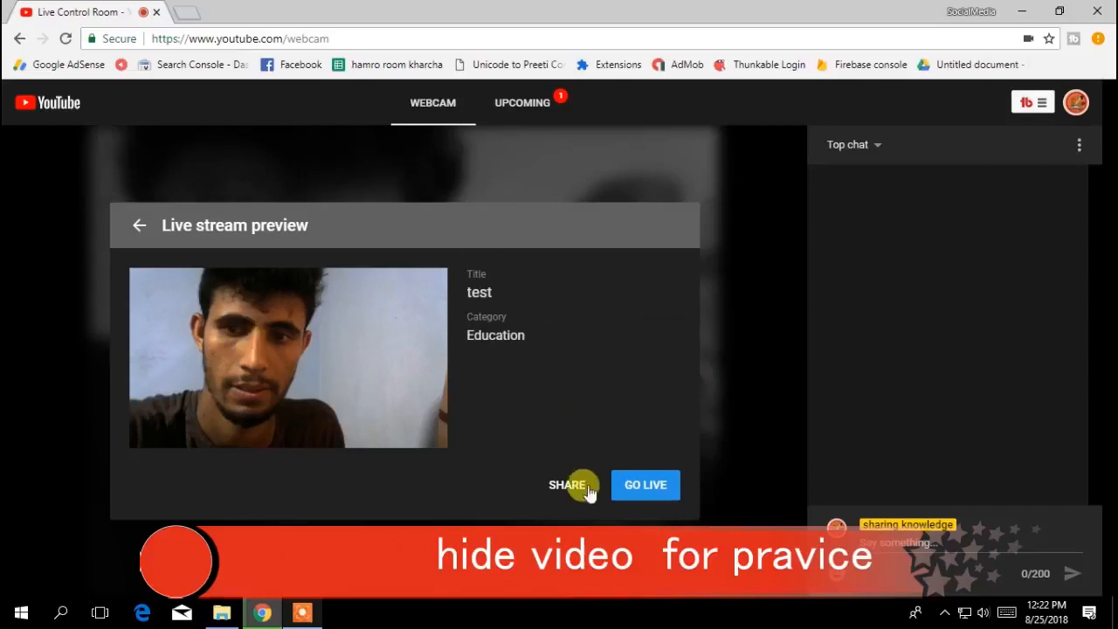
{"action": "left_click", "coordinate": [656, 487]}
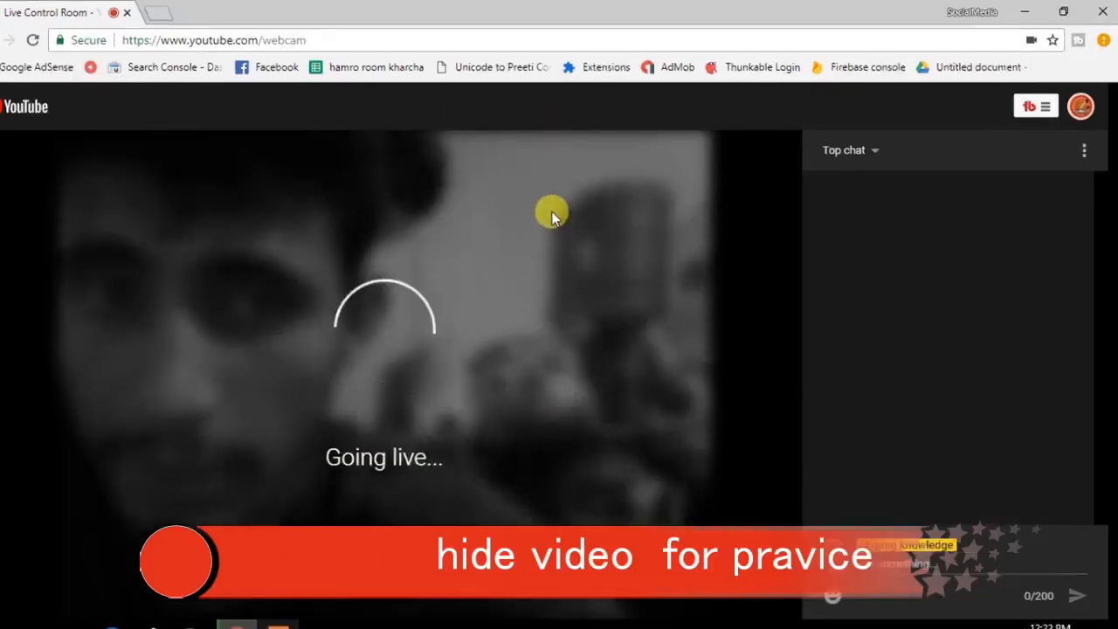